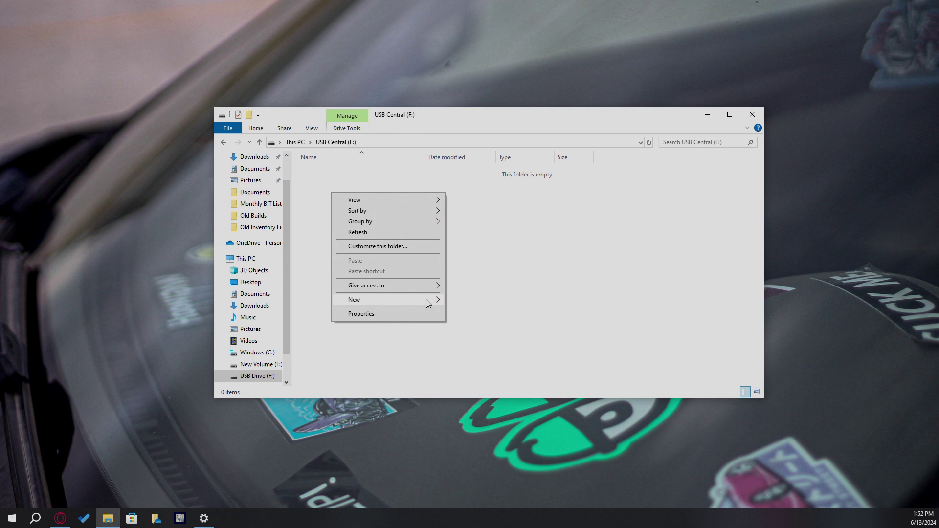
Create a new folder named Photos on USB Central (F:)
{"action": "mouse_move", "coordinate": [427, 300]}
{"action": "left_click", "coordinate": [458, 300]}
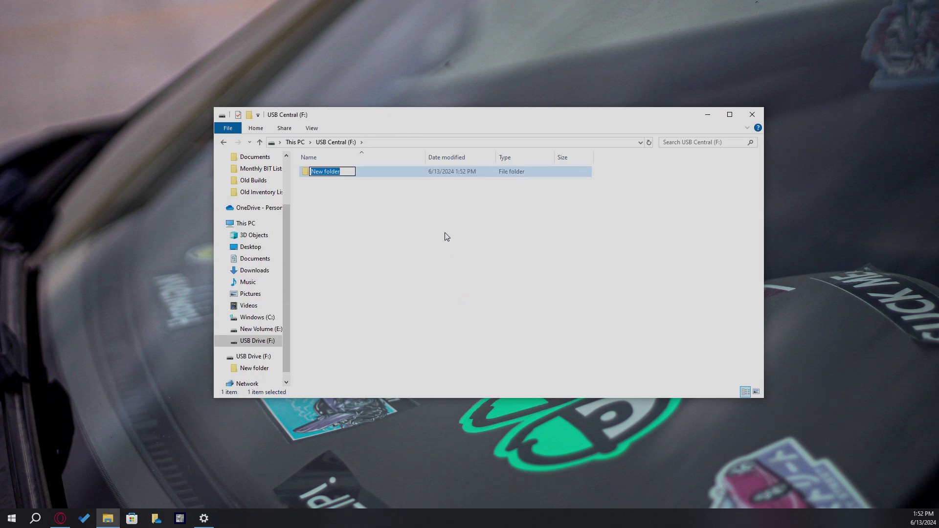
{"action": "type", "text": "Photos"}
{"action": "key", "text": "Return"}
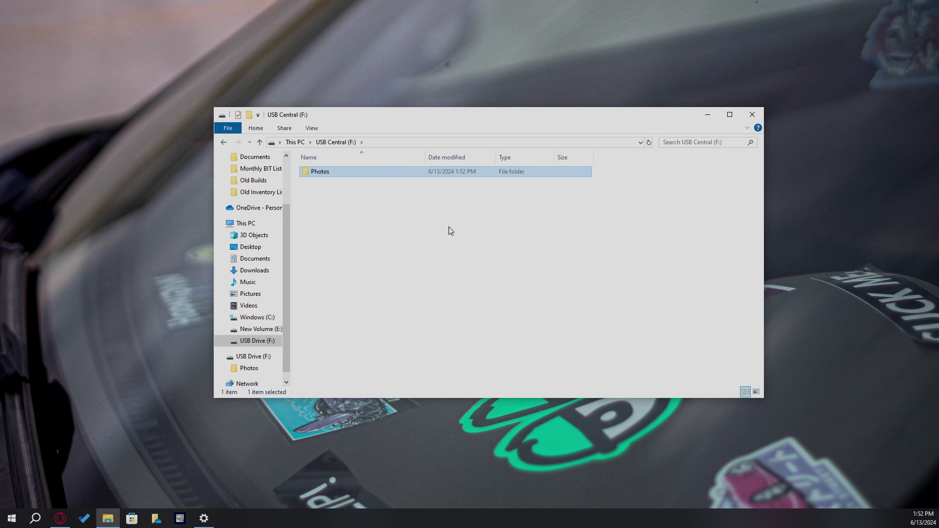
{"action": "right_click", "coordinate": [405, 209]}
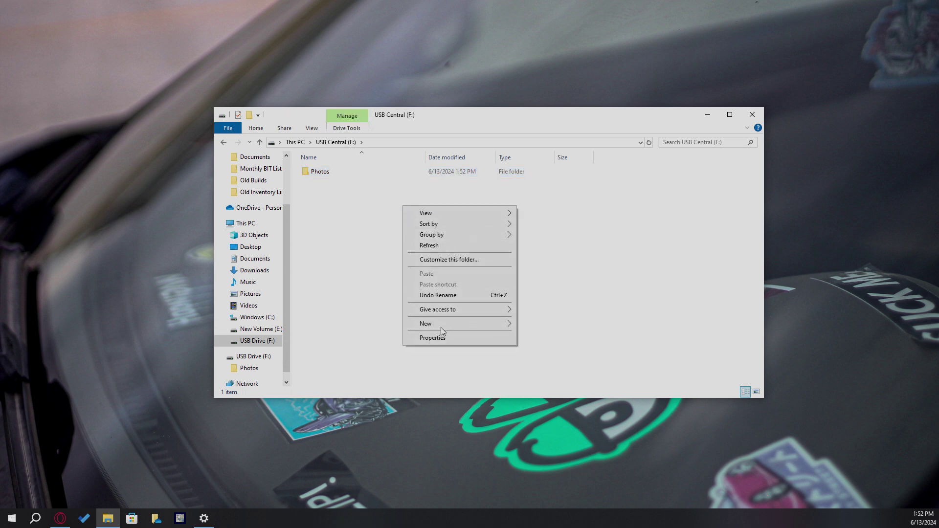
{"action": "mouse_move", "coordinate": [443, 325]}
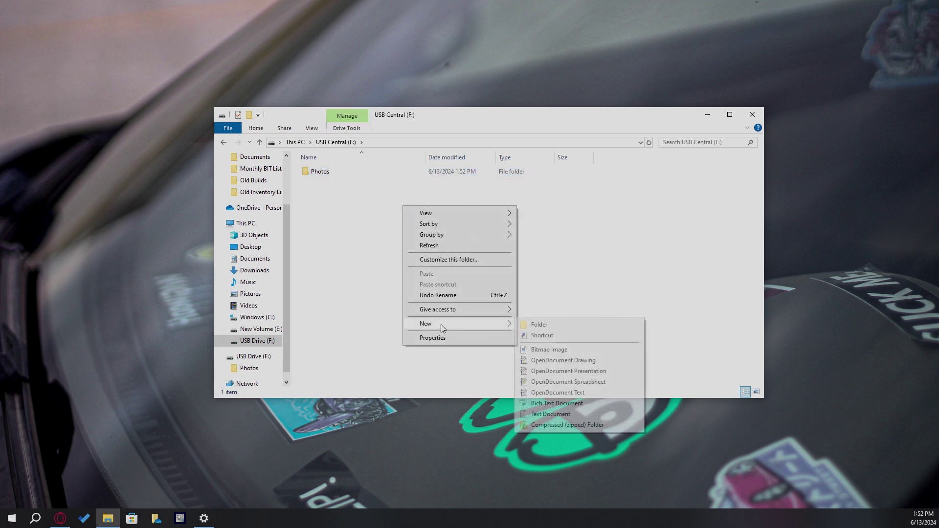
{"action": "left_click", "coordinate": [553, 326]}
{"action": "type", "text": "P"}
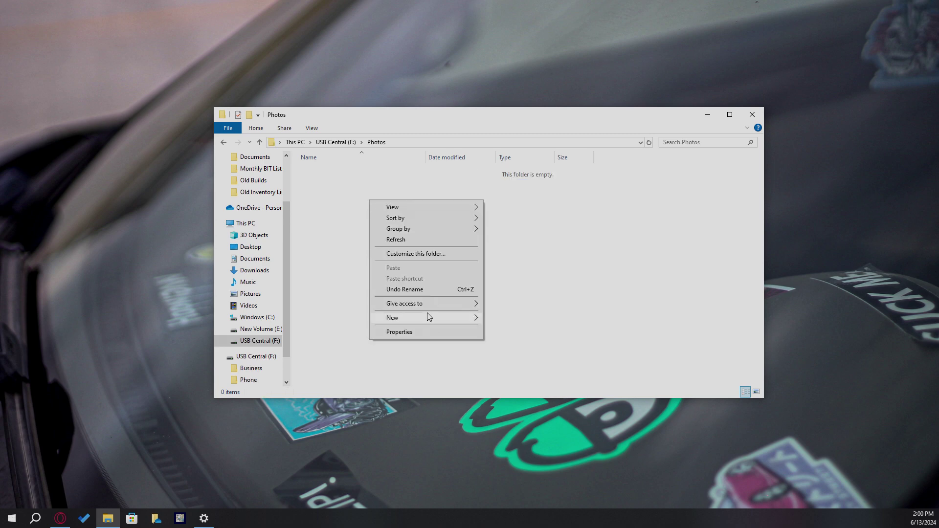
Inside Photos, add folders named June 2024, May 2024, April 2024 and March 2024
{"action": "left_click", "coordinate": [509, 316]}
{"action": "type", "text": "June 2024"}
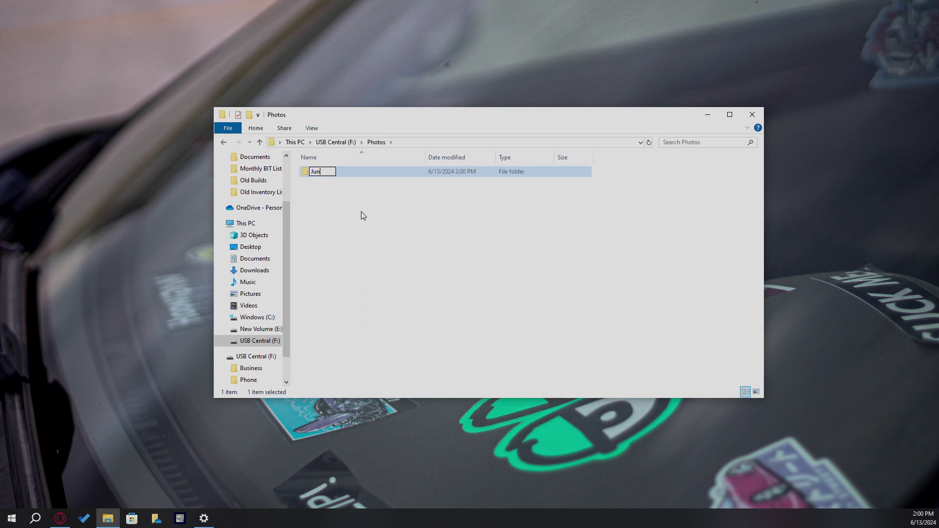
{"action": "key", "text": "Return"}
{"action": "right_click", "coordinate": [363, 216]}
{"action": "mouse_move", "coordinate": [459, 327]}
{"action": "left_click", "coordinate": [493, 328]}
{"action": "type", "text": "May 20244"}
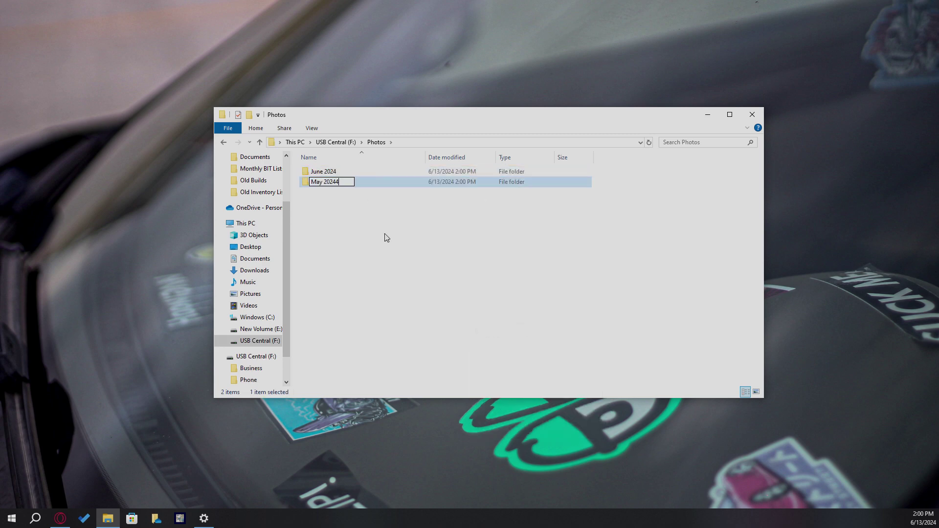
{"action": "key", "text": "Return"}
{"action": "right_click", "coordinate": [344, 213]}
{"action": "left_click", "coordinate": [494, 328]}
{"action": "type", "text": "April 2024"}
{"action": "key", "text": "Return"}
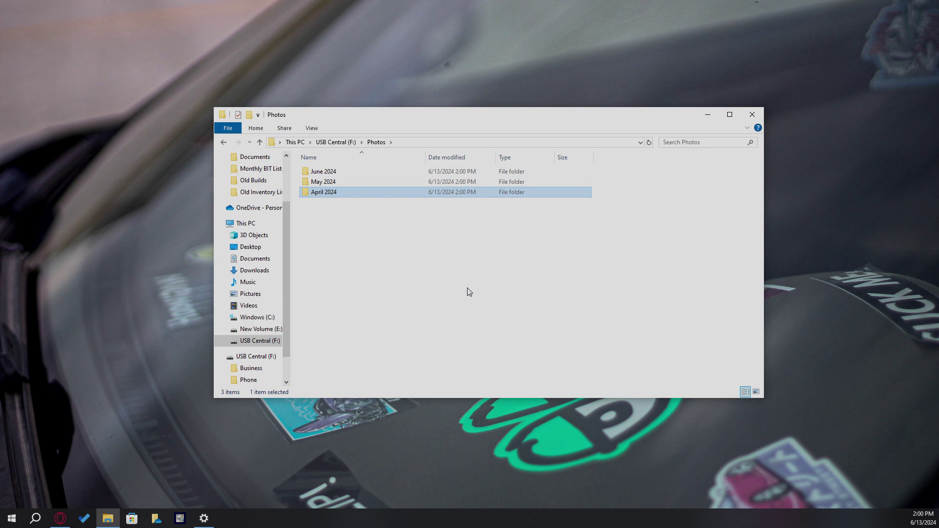
{"action": "right_click", "coordinate": [378, 244]}
{"action": "mouse_move", "coordinate": [470, 361]}
{"action": "left_click", "coordinate": [504, 362]}
{"action": "type", "text": "March 2024"}
{"action": "key", "text": "Return"}
Add month folders 'Feburary 2024', January 2024 and December 2023
{"action": "right_click", "coordinate": [386, 236]}
{"action": "mouse_move", "coordinate": [434, 354]}
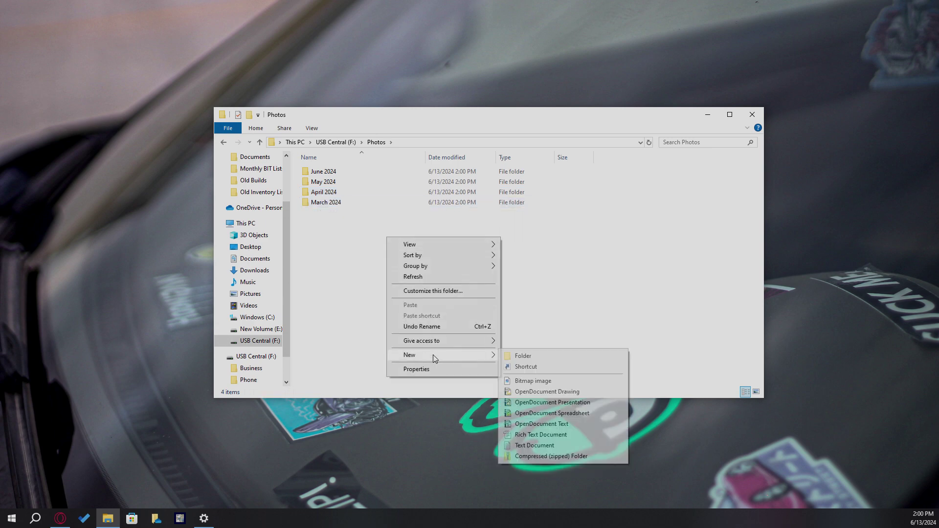
{"action": "left_click", "coordinate": [512, 356]}
{"action": "type", "text": "Feburary 2024"}
{"action": "key", "text": "Return"}
{"action": "right_click", "coordinate": [342, 229]}
{"action": "mouse_move", "coordinate": [367, 353]}
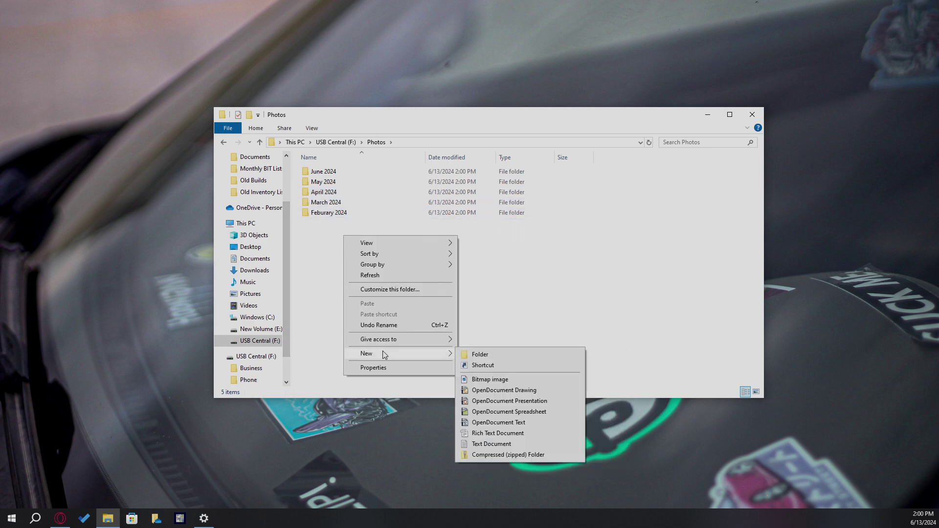
{"action": "left_click", "coordinate": [494, 354]}
{"action": "type", "text": "January 2024"}
{"action": "key", "text": "Return"}
{"action": "right_click", "coordinate": [361, 264]}
{"action": "mouse_move", "coordinate": [392, 370]}
{"action": "left_click", "coordinate": [489, 372]}
{"action": "type", "text": "December 2023"}
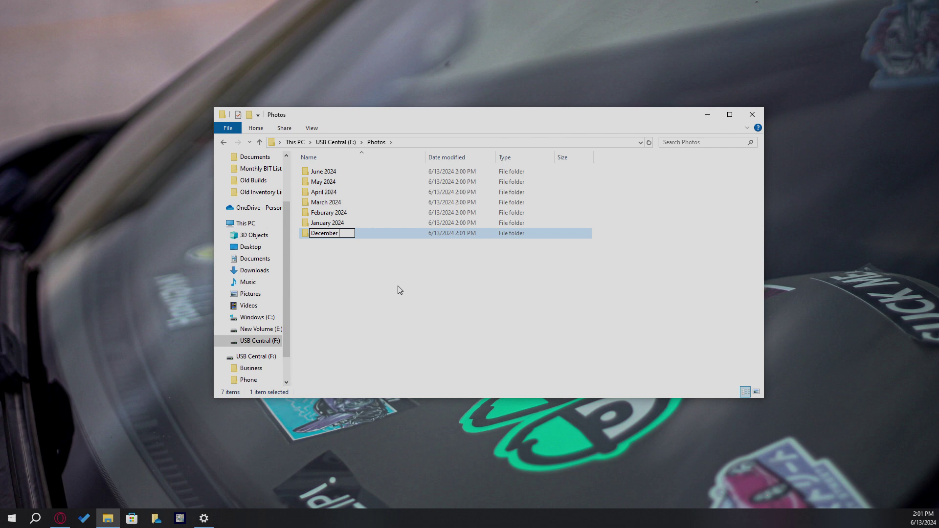
{"action": "key", "text": "Return"}
Add month folders November 2023, October 2023 and September 2023
{"action": "right_click", "coordinate": [388, 281]}
{"action": "left_click", "coordinate": [483, 378]}
{"action": "type", "text": "November 2023"}
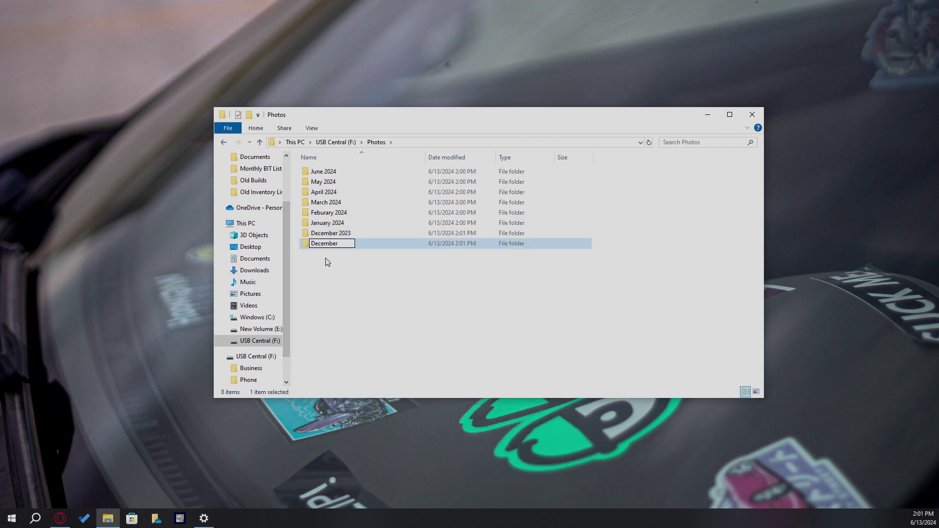
{"action": "key", "text": "Return"}
{"action": "right_click", "coordinate": [341, 268]}
{"action": "mouse_move", "coordinate": [382, 384]}
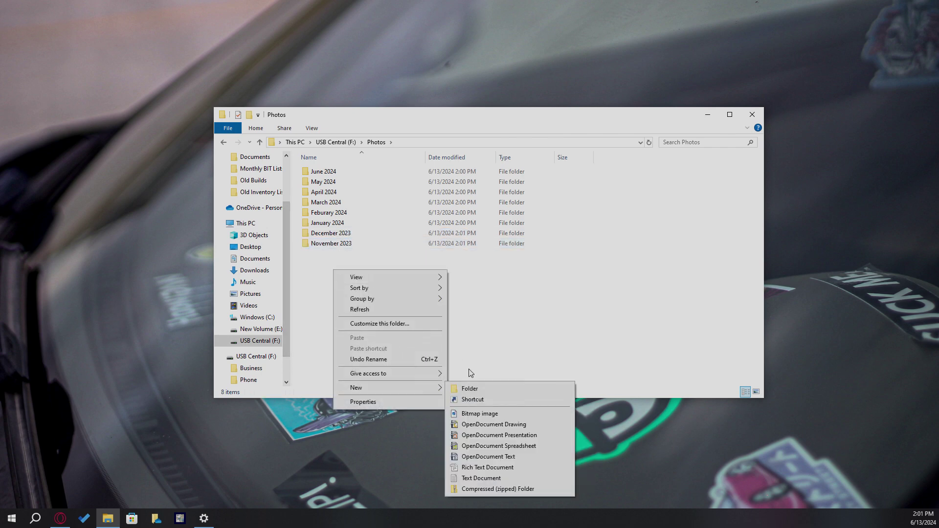
{"action": "left_click", "coordinate": [477, 388]}
{"action": "type", "text": "October 2023"}
{"action": "key", "text": "Return"}
{"action": "right_click", "coordinate": [339, 268]}
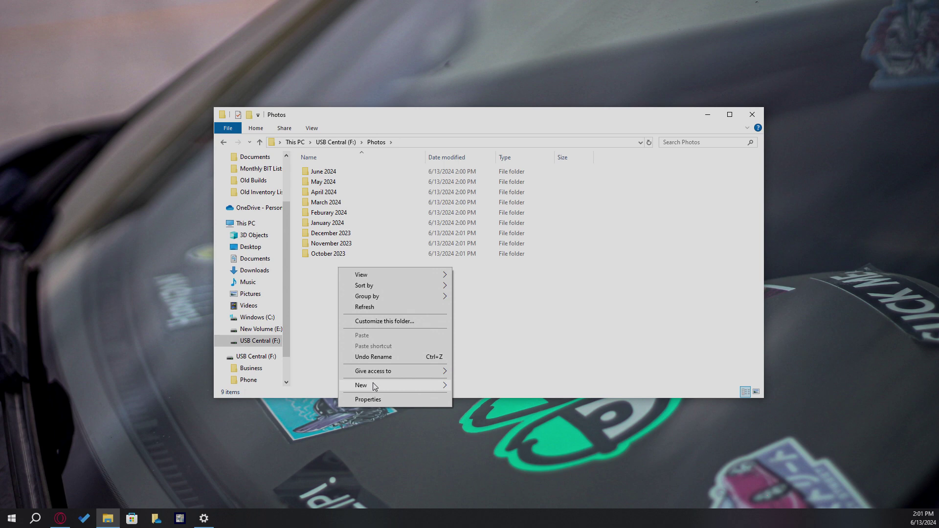
{"action": "left_click", "coordinate": [476, 388]}
{"action": "type", "text": "Se"}
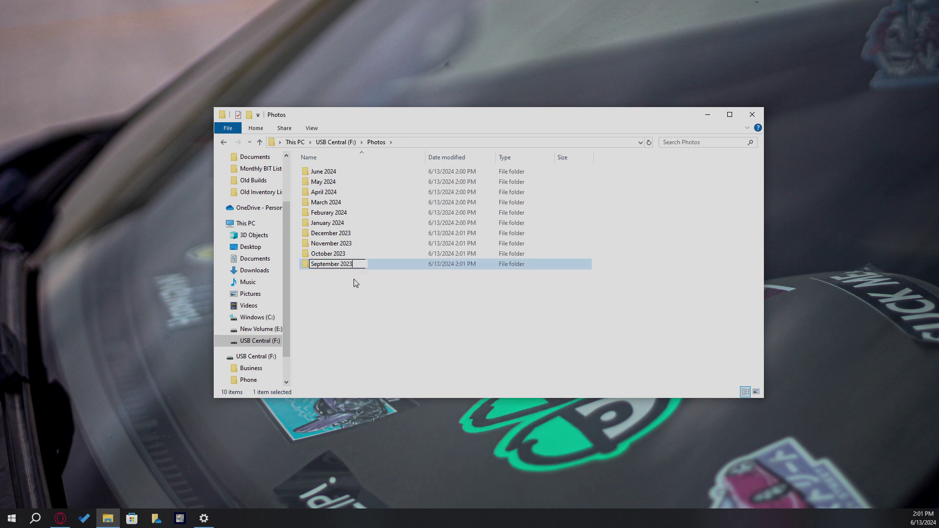
{"action": "type", "text": "ptember 2023"}
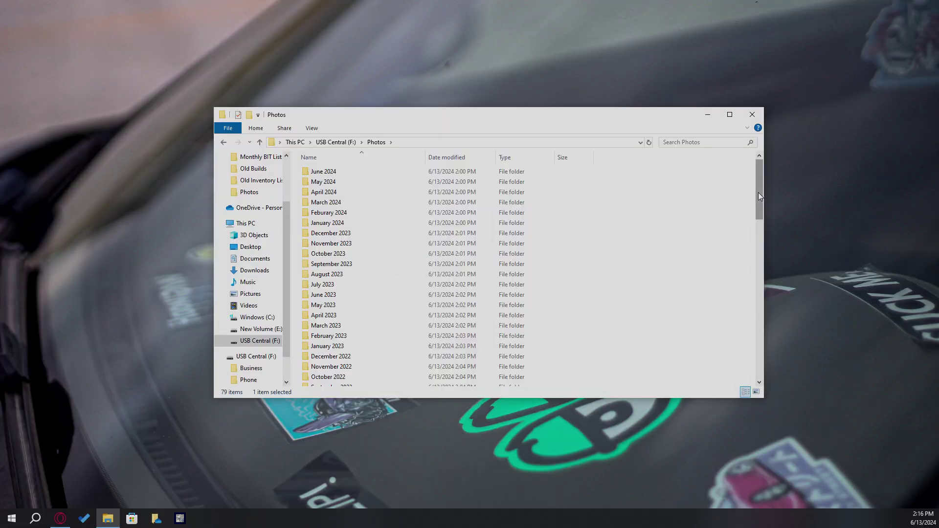
{"action": "left_click_drag", "start_coordinate": [758, 192], "coordinate": [761, 257]}
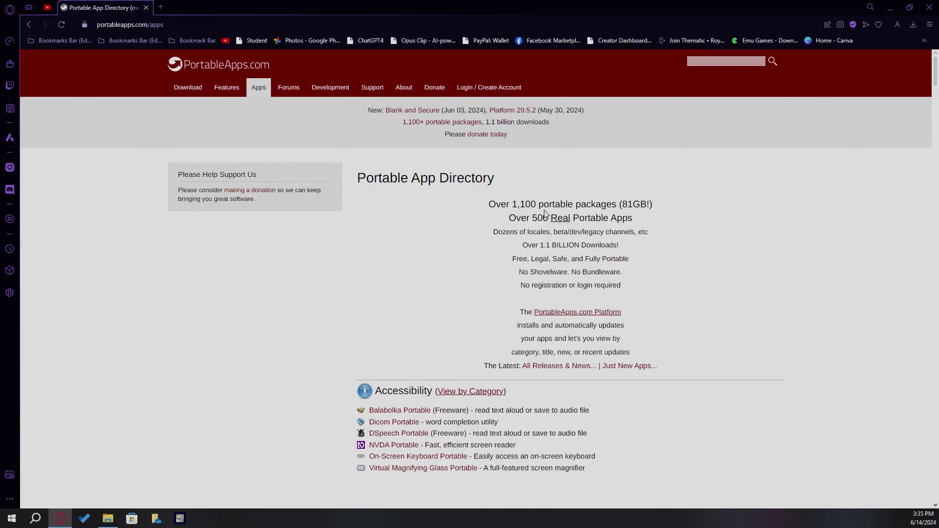
Start the GIMP Portable download from its PortableApps.com page
{"action": "scroll", "coordinate": [763, 192], "scroll_direction": "down", "scroll_amount": 1}
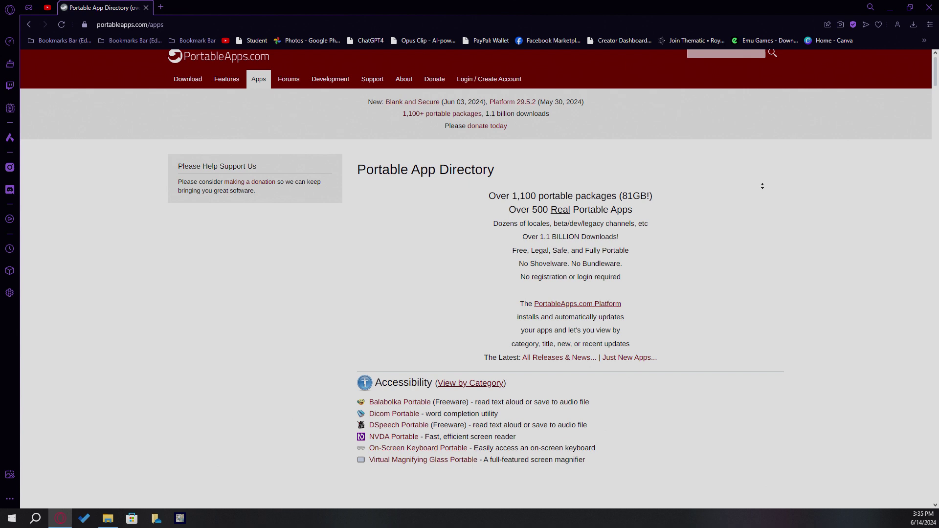
{"action": "scroll", "coordinate": [764, 192], "scroll_direction": "down", "scroll_amount": 2}
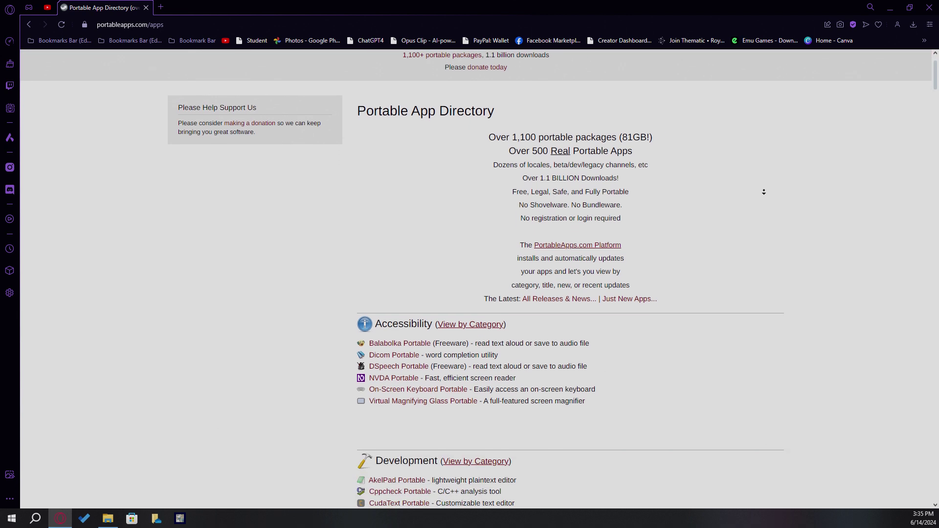
{"action": "scroll", "coordinate": [766, 192], "scroll_direction": "down", "scroll_amount": 2}
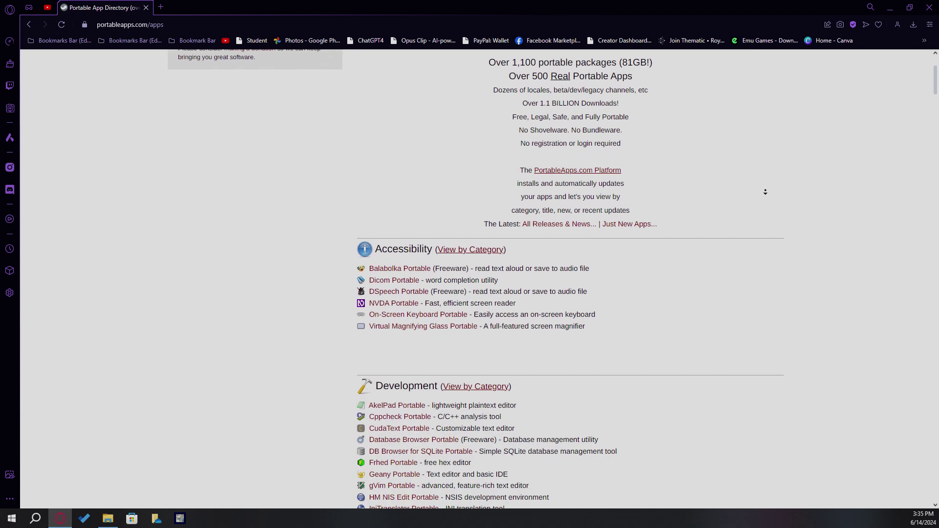
{"action": "scroll", "coordinate": [766, 191], "scroll_direction": "down", "scroll_amount": 2}
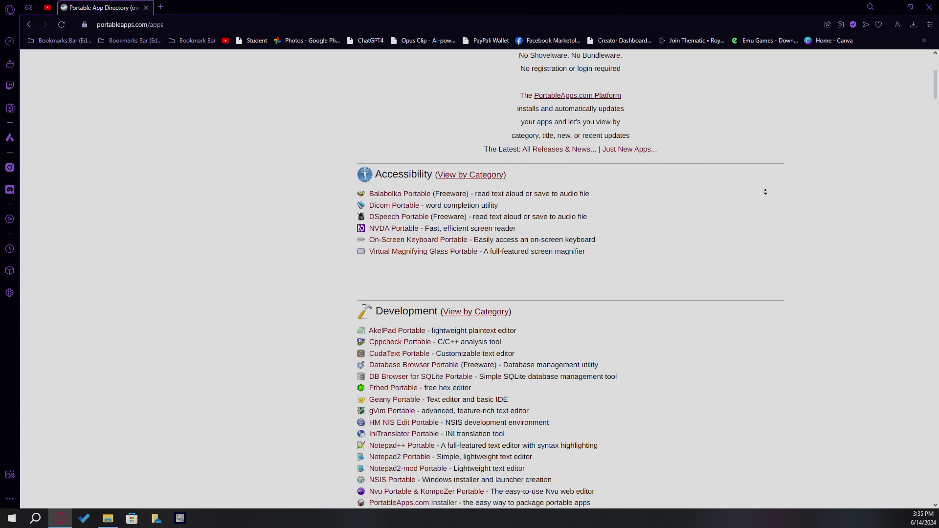
{"action": "scroll", "coordinate": [766, 192], "scroll_direction": "down", "scroll_amount": 2}
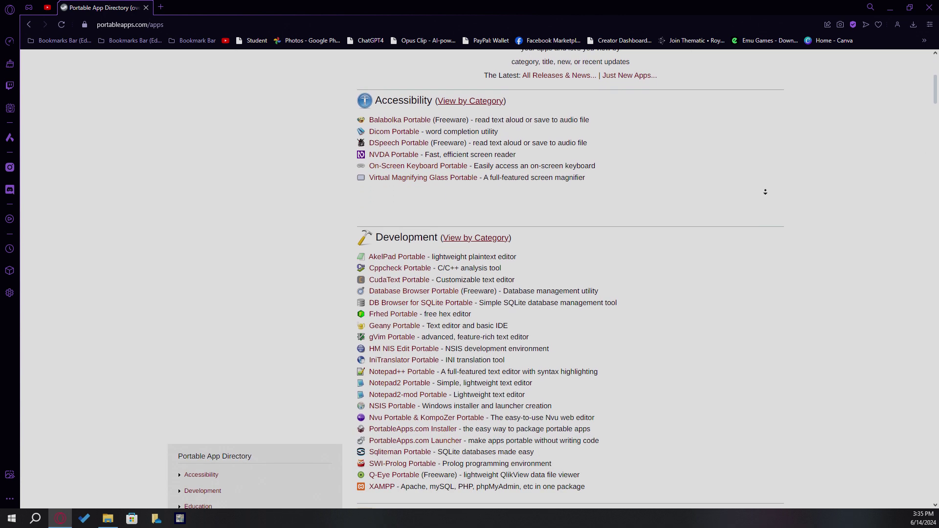
{"action": "scroll", "coordinate": [765, 192], "scroll_direction": "down", "scroll_amount": 2}
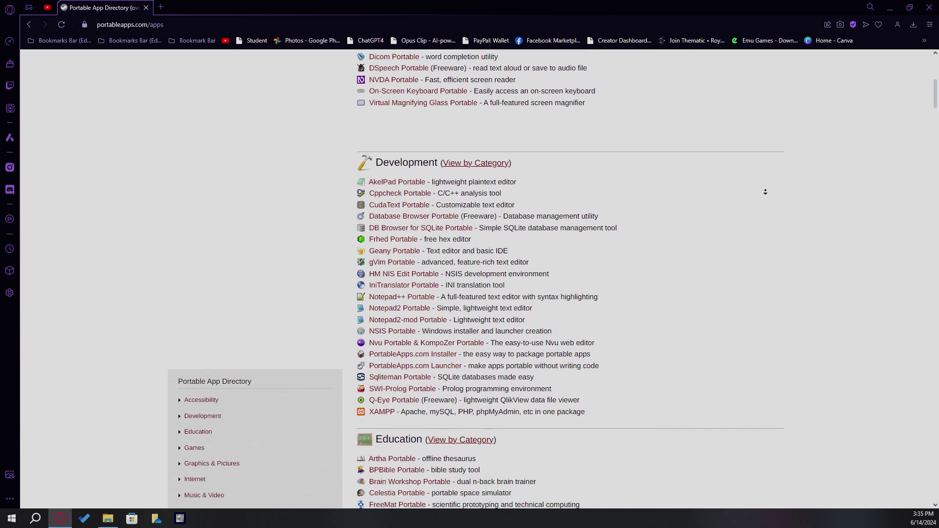
{"action": "scroll", "coordinate": [765, 192], "scroll_direction": "down", "scroll_amount": 2}
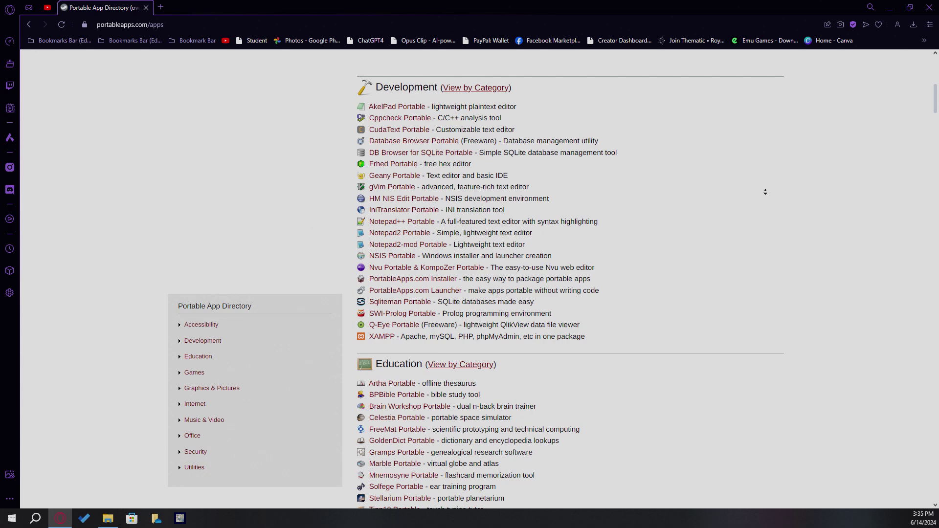
{"action": "scroll", "coordinate": [765, 191], "scroll_direction": "down", "scroll_amount": 2}
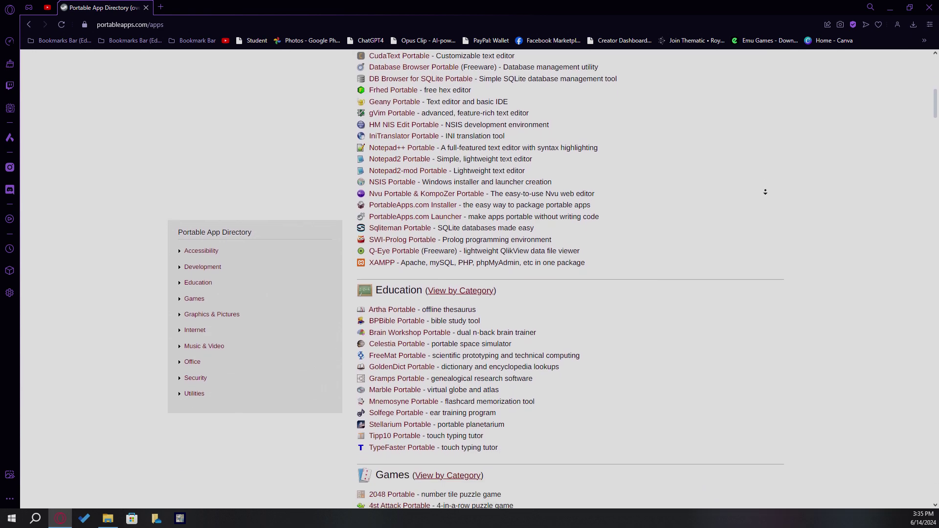
{"action": "scroll", "coordinate": [766, 192], "scroll_direction": "down", "scroll_amount": 1}
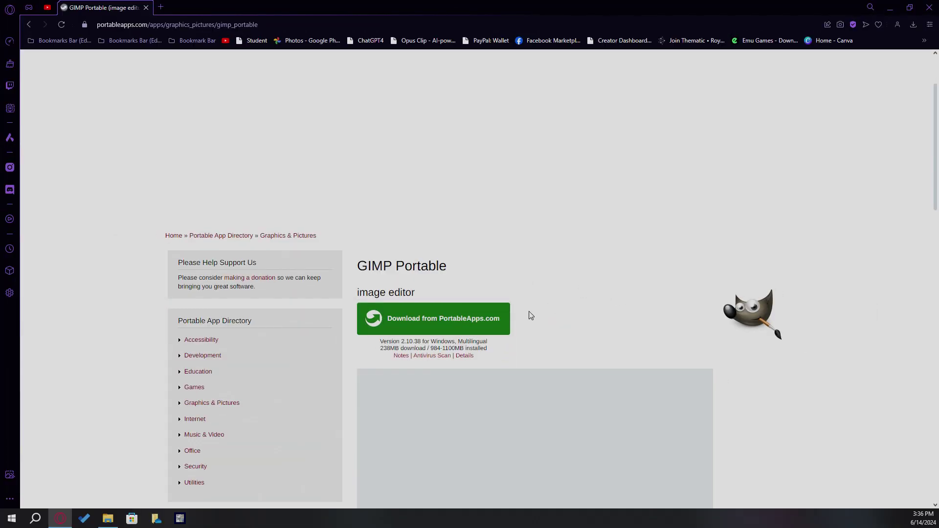
{"action": "left_click", "coordinate": [427, 324]}
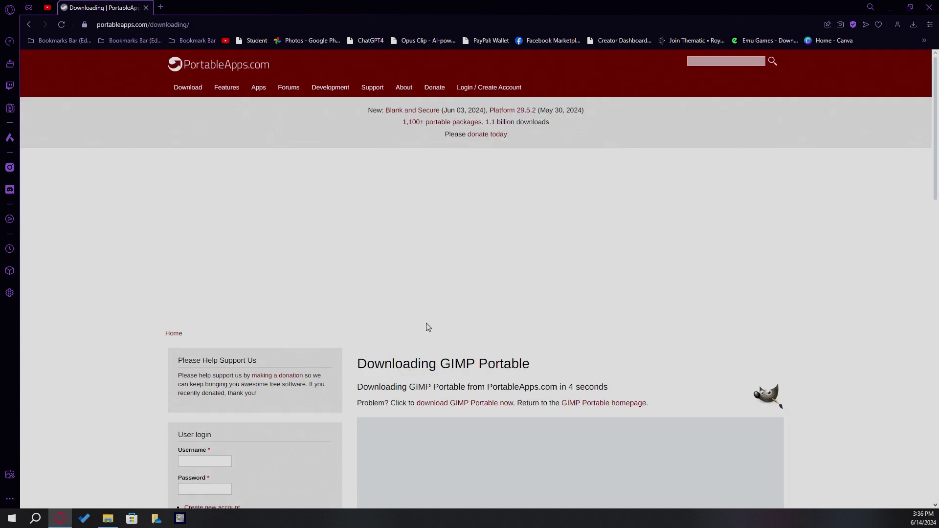
{"action": "scroll", "coordinate": [663, 263], "scroll_direction": "down", "scroll_amount": 1}
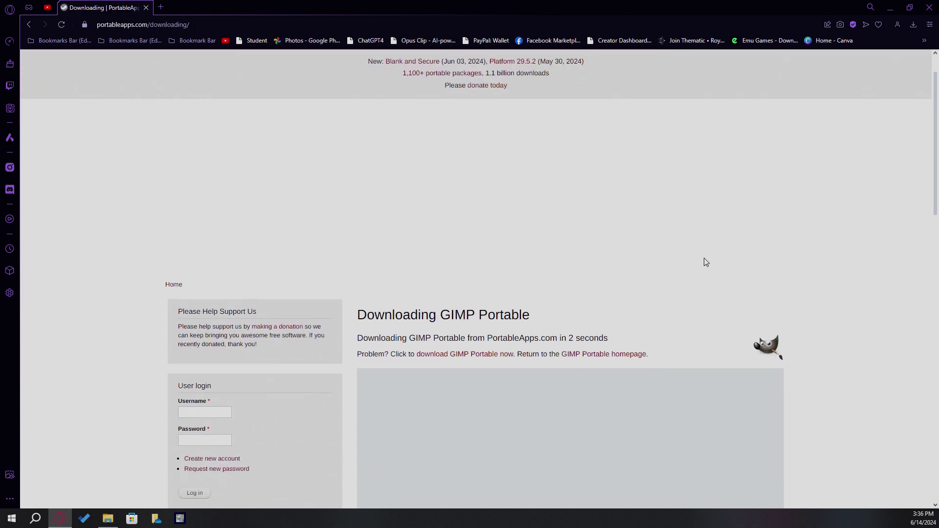
{"action": "scroll", "coordinate": [706, 263], "scroll_direction": "down", "scroll_amount": 2}
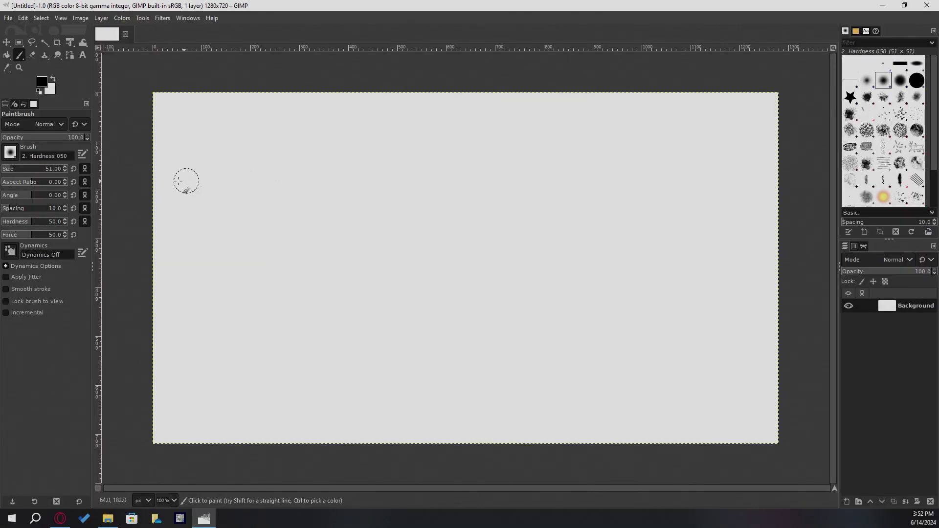
Paint a zigzag stroke and the word 'sub!!' on the GIMP canvas
{"action": "mouse_move", "coordinate": [161, 187]}
{"action": "left_mouse_down"}
{"action": "mouse_move", "coordinate": [256, 151]}
{"action": "mouse_move", "coordinate": [195, 220]}
{"action": "mouse_move", "coordinate": [374, 156]}
{"action": "left_mouse_up"}
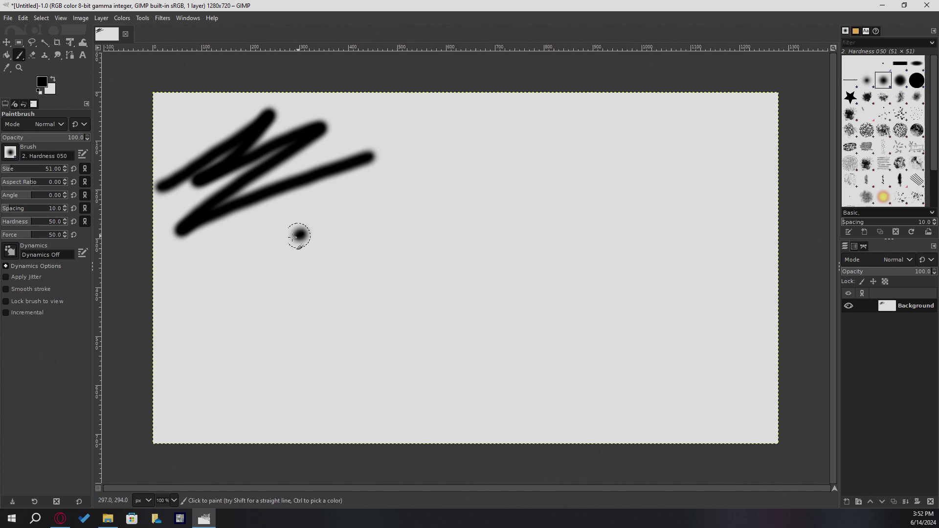
{"action": "left_click_drag", "start_coordinate": [305, 231], "coordinate": [255, 285]}
{"action": "mouse_move", "coordinate": [304, 258]}
{"action": "left_mouse_down"}
{"action": "mouse_move", "coordinate": [357, 261]}
{"action": "mouse_move", "coordinate": [361, 288]}
{"action": "left_mouse_up"}
{"action": "mouse_move", "coordinate": [383, 228]}
{"action": "left_mouse_down"}
{"action": "mouse_move", "coordinate": [417, 251]}
{"action": "mouse_move", "coordinate": [384, 282]}
{"action": "left_mouse_up"}
{"action": "left_click_drag", "start_coordinate": [441, 208], "coordinate": [441, 264]}
{"action": "left_click", "coordinate": [441, 298]}
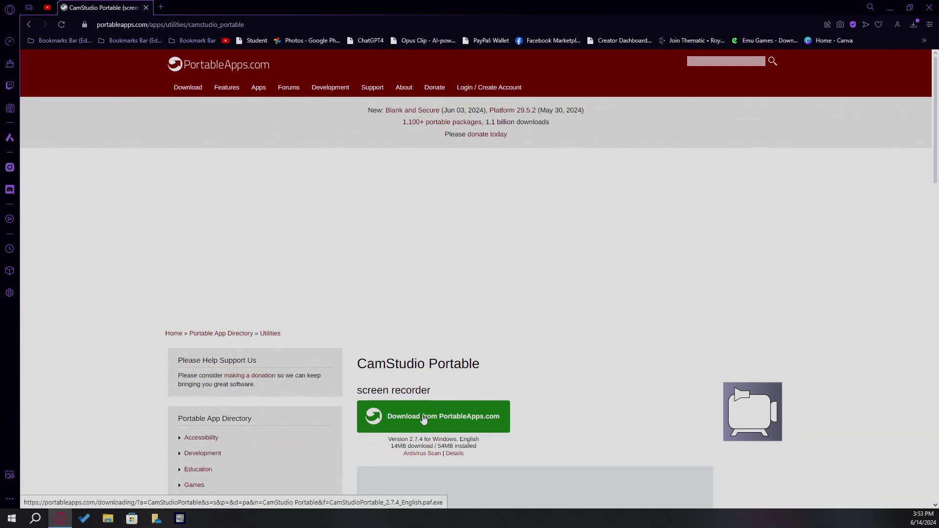
Download and install CamStudio Portable, showing the extraction details log
{"action": "left_click", "coordinate": [428, 415]}
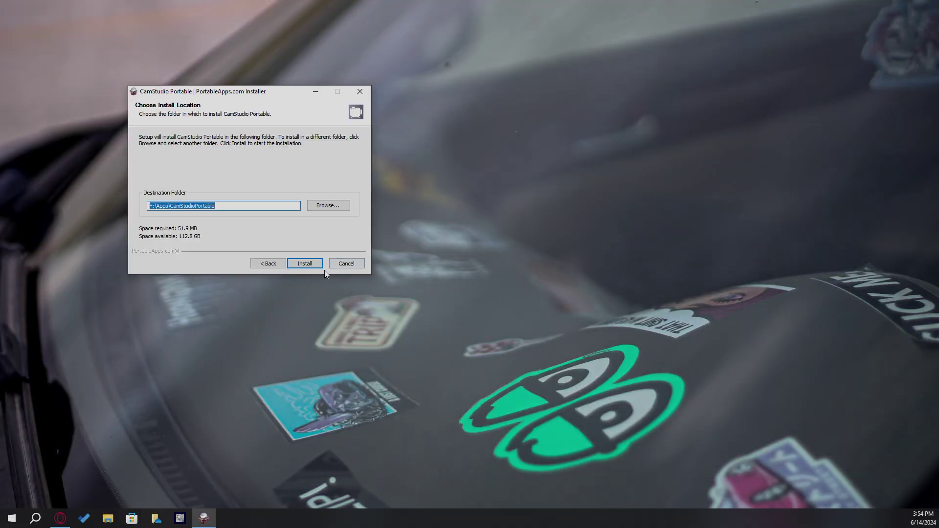
{"action": "left_click", "coordinate": [313, 267]}
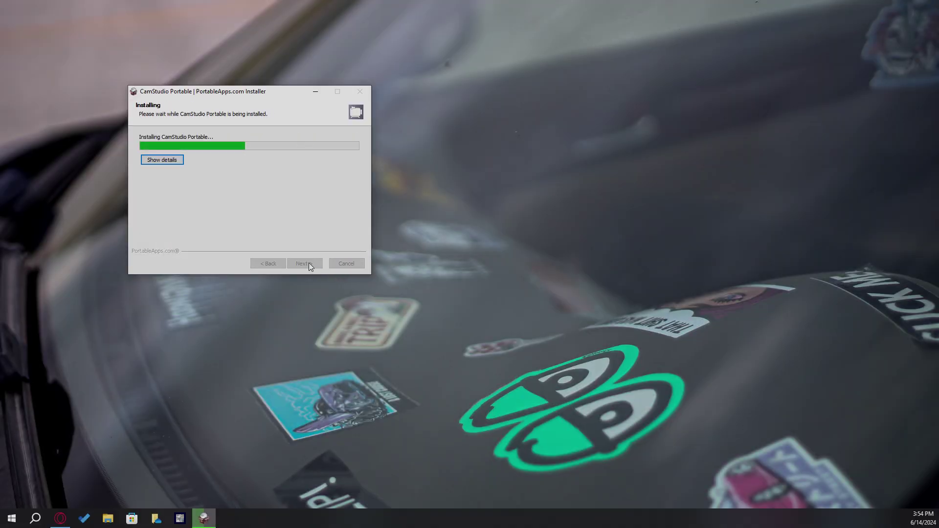
{"action": "left_click", "coordinate": [166, 162]}
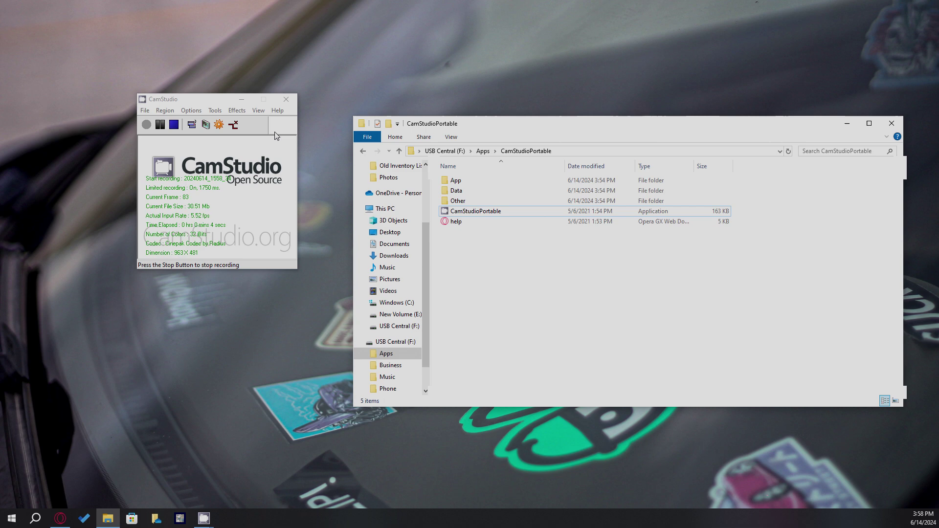
Stop the CamStudio recording and save it to Downloads as yeet.avi
{"action": "left_click", "coordinate": [177, 127]}
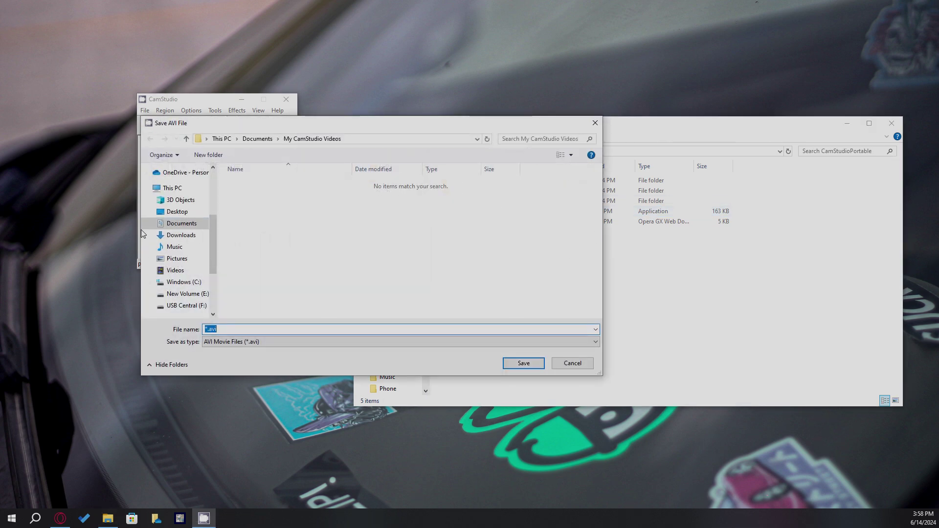
{"action": "left_click", "coordinate": [189, 240]}
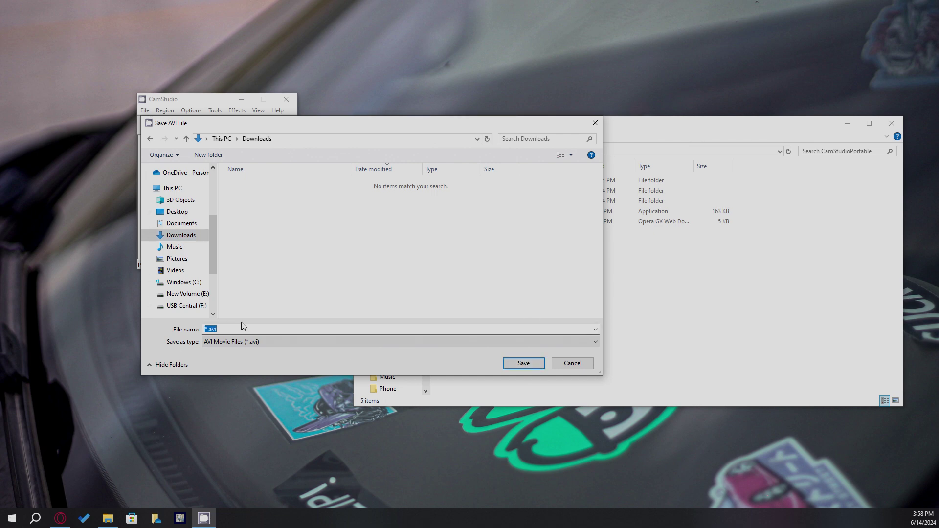
{"action": "left_click", "coordinate": [207, 330]}
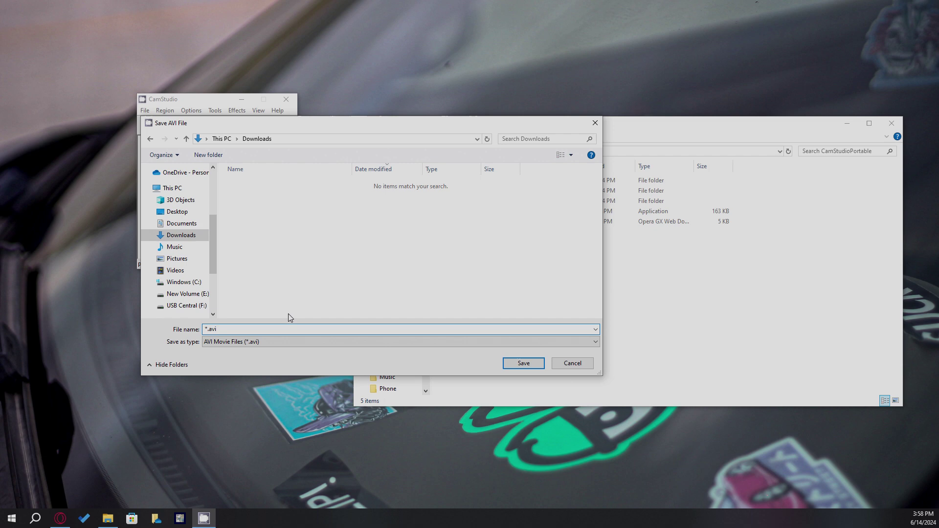
{"action": "type", "text": "yee"}
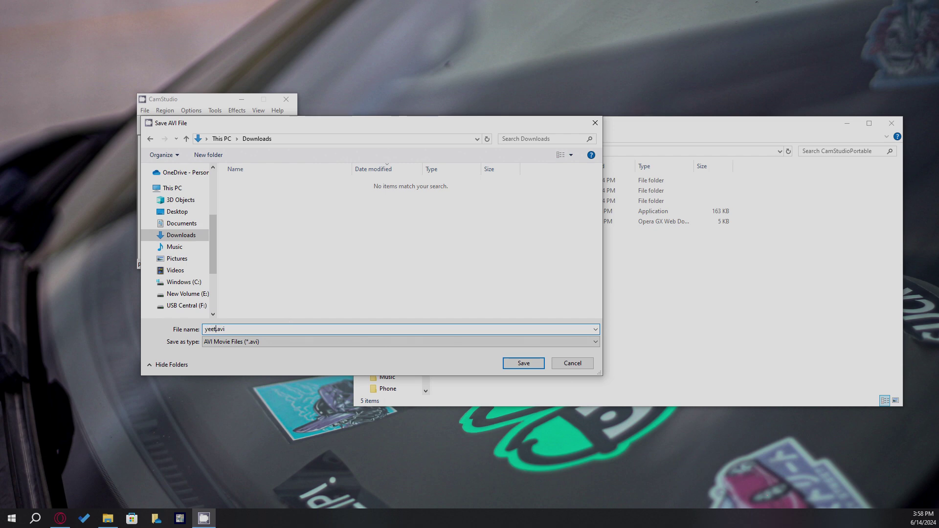
{"action": "type", "text": "t"}
{"action": "left_click", "coordinate": [524, 363]}
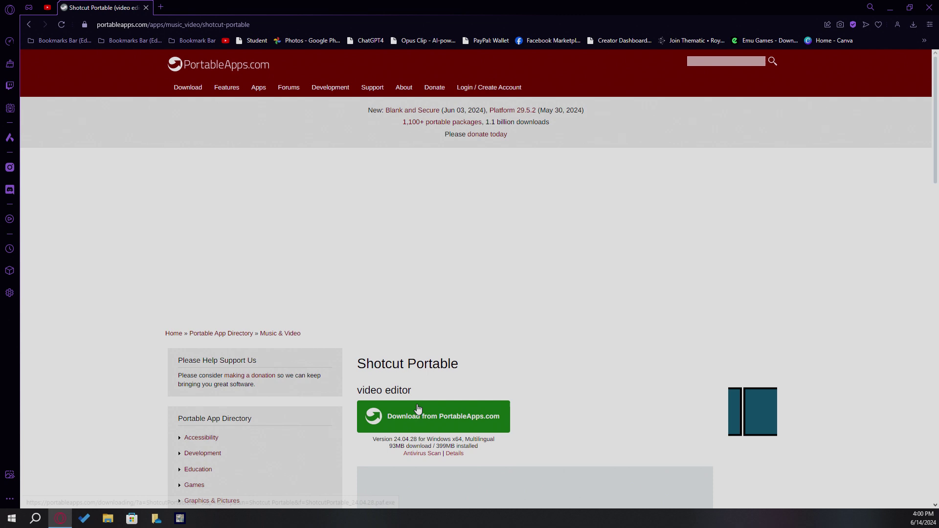
Save the Shotcut Portable installer to F:\Apps and install it into F:\Apps\ShotcutPortable
{"action": "left_click", "coordinate": [237, 418]}
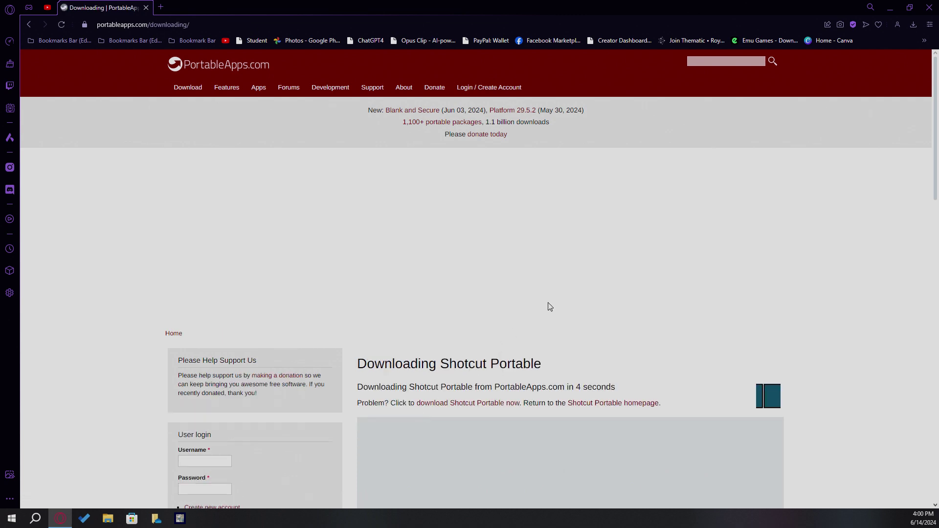
{"action": "scroll", "coordinate": [552, 306], "scroll_direction": "down", "scroll_amount": 1}
{"action": "scroll", "coordinate": [553, 307], "scroll_direction": "up", "scroll_amount": 1}
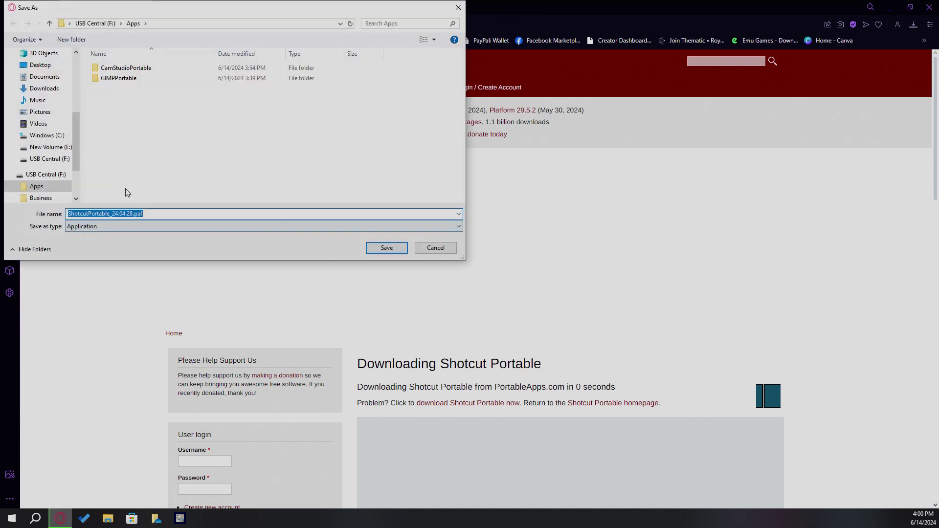
{"action": "left_click", "coordinate": [385, 251]}
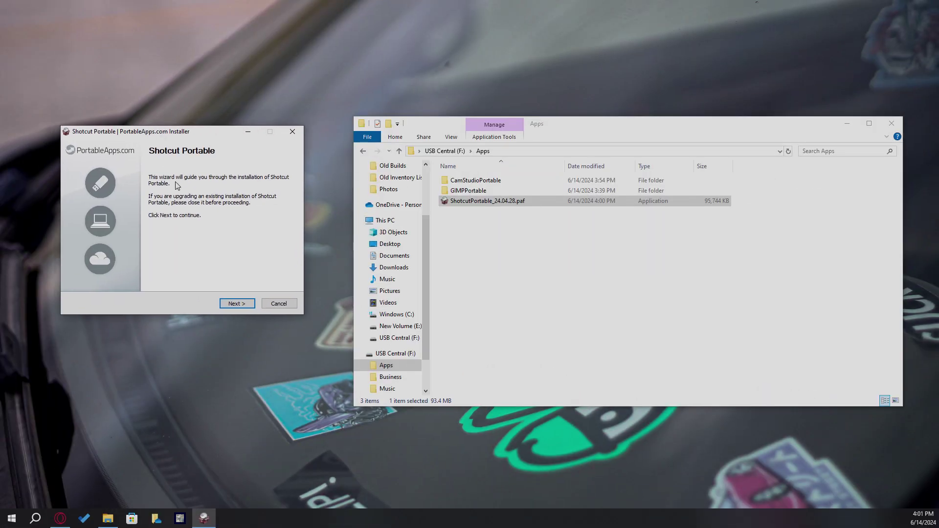
{"action": "left_click", "coordinate": [238, 309]}
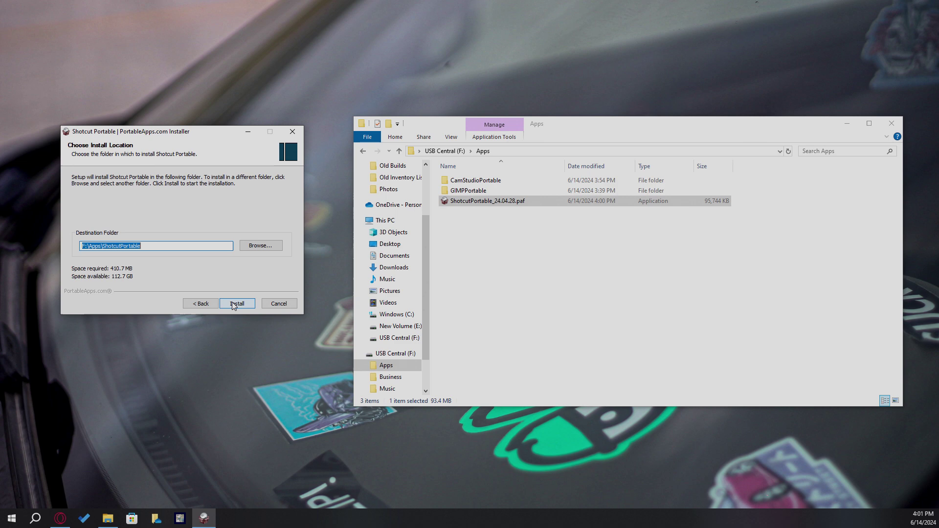
{"action": "left_click", "coordinate": [236, 304]}
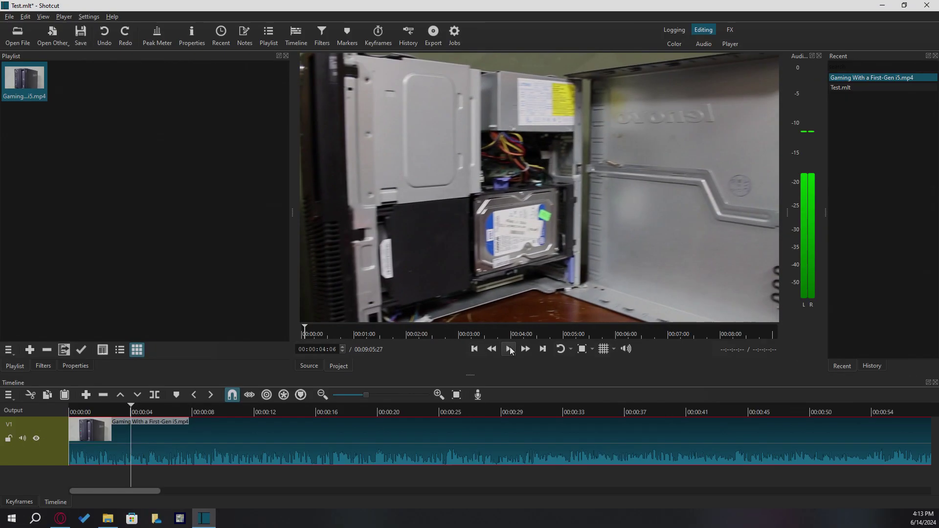
Split the clip at 4 s and 00:00:06:22, delete the middle piece, and close the gap
{"action": "left_click", "coordinate": [157, 394]}
{"action": "left_click", "coordinate": [170, 410]}
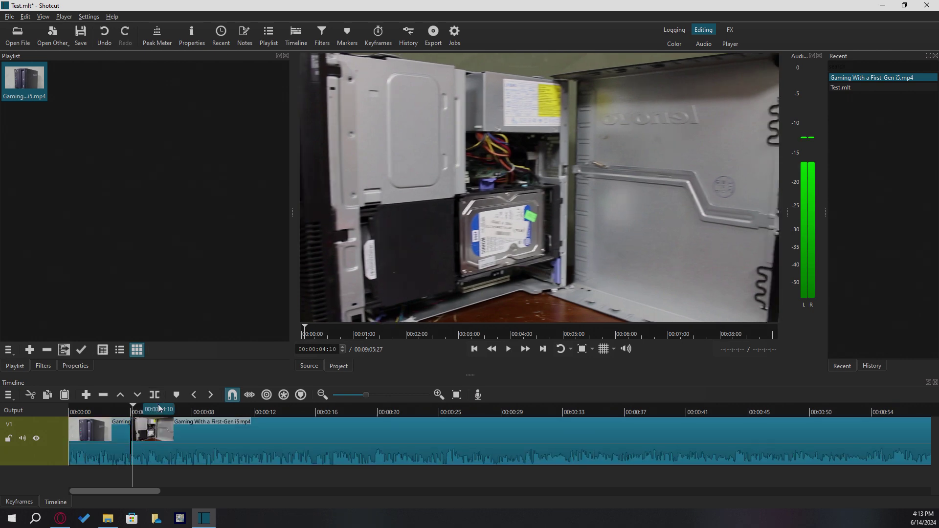
{"action": "left_click", "coordinate": [154, 395]}
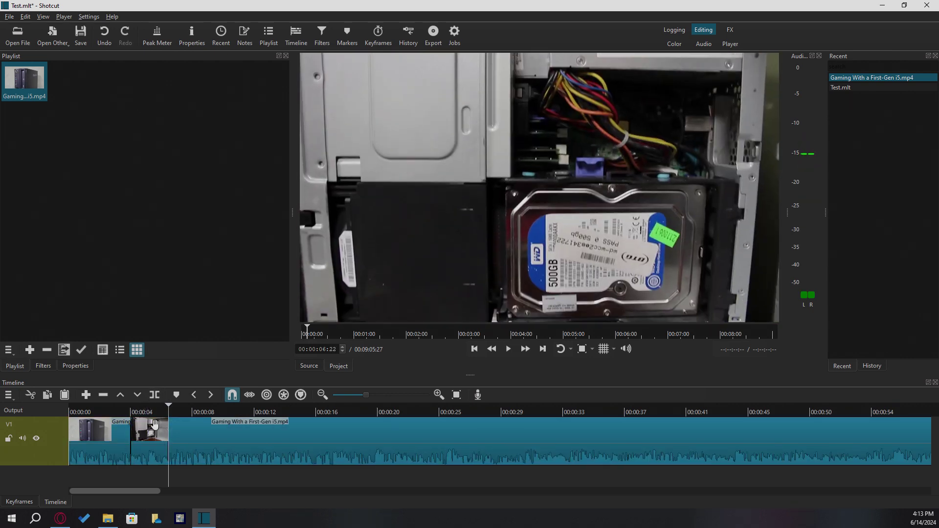
{"action": "left_click", "coordinate": [141, 463]}
{"action": "key", "text": "Delete"}
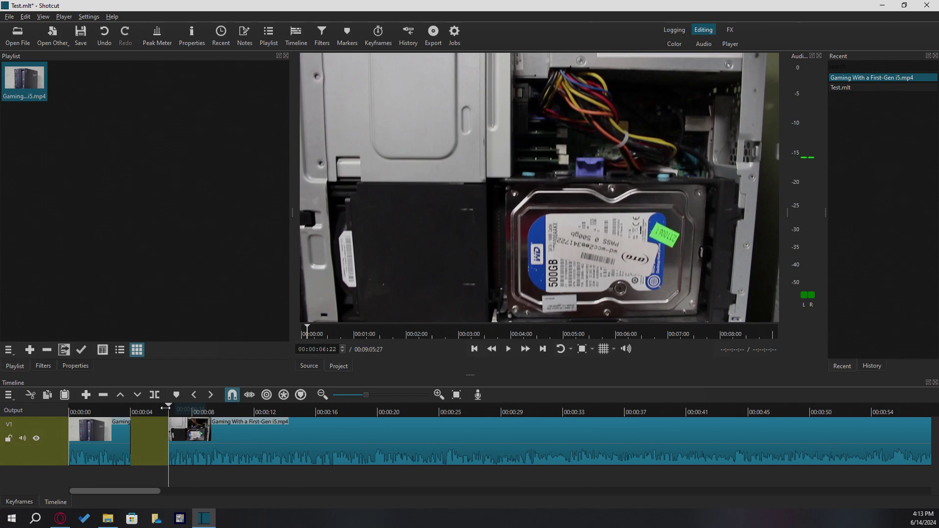
{"action": "left_click_drag", "start_coordinate": [201, 436], "coordinate": [157, 438]}
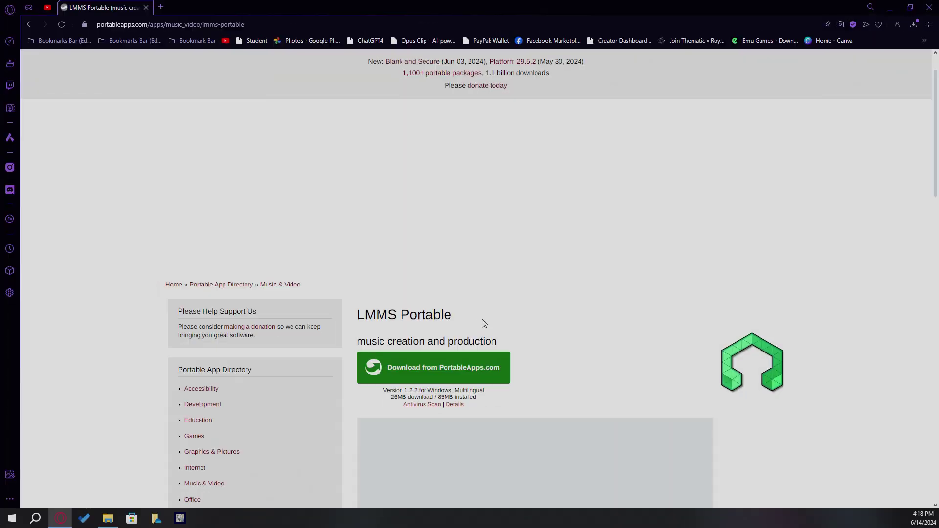
{"action": "left_click", "coordinate": [467, 380]}
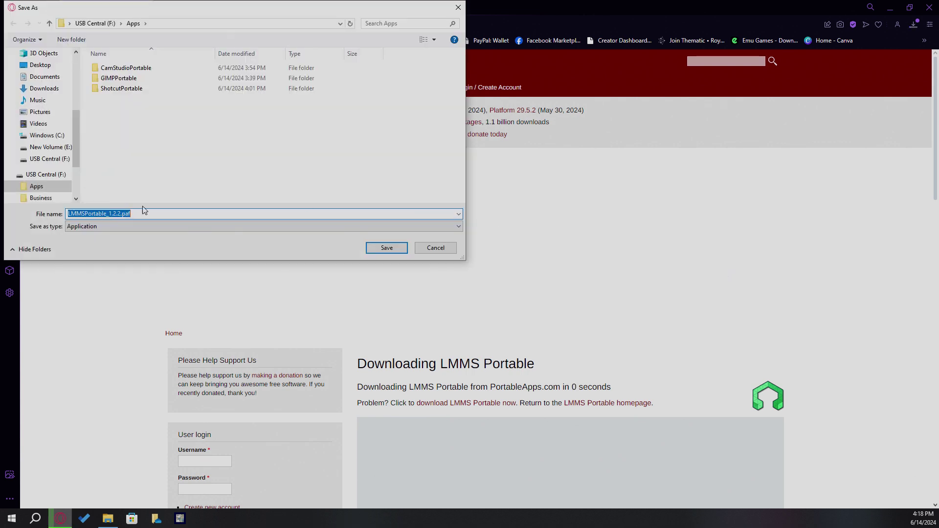
Save the LMMS Portable installer to F:\Apps and minimize the browser
{"action": "left_click", "coordinate": [388, 248]}
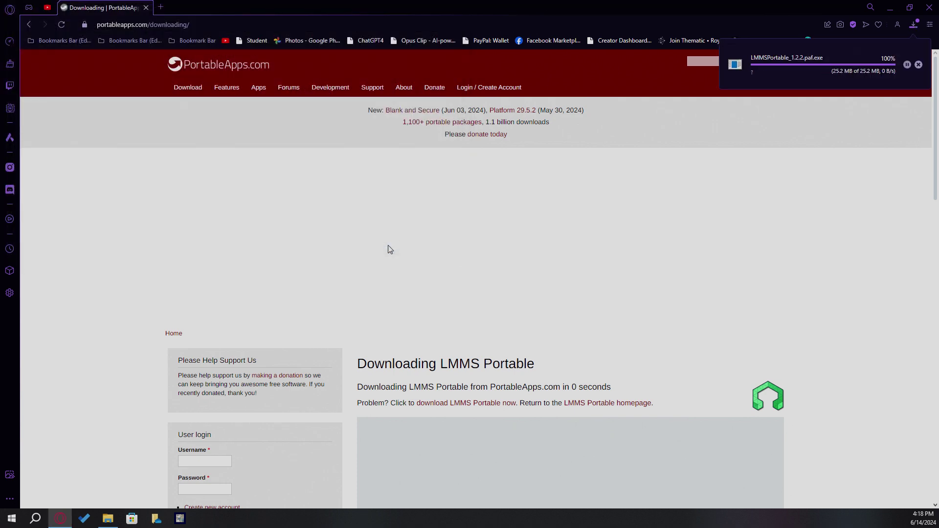
{"action": "left_click", "coordinate": [890, 8]}
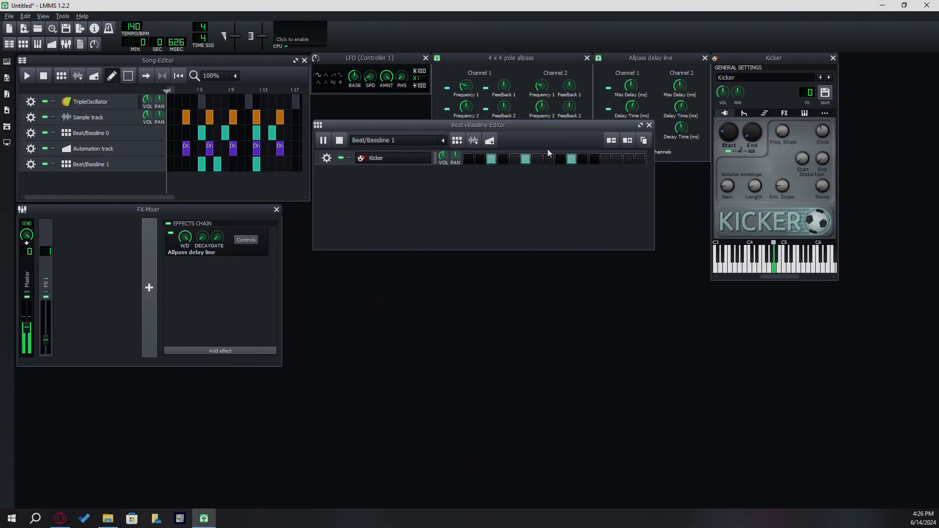
Bring the Kicker instrument forward and inspect its knob values during playback
{"action": "left_click", "coordinate": [764, 269]}
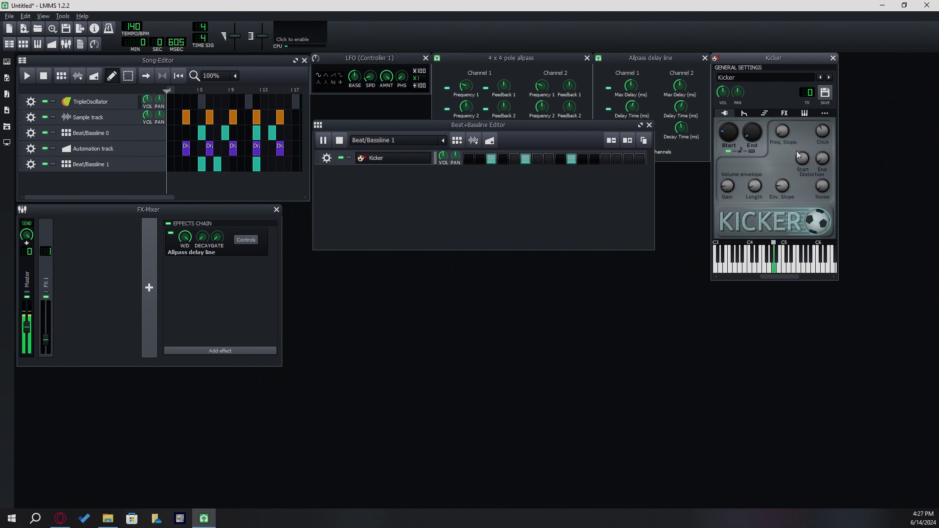
{"action": "mouse_move", "coordinate": [803, 172]}
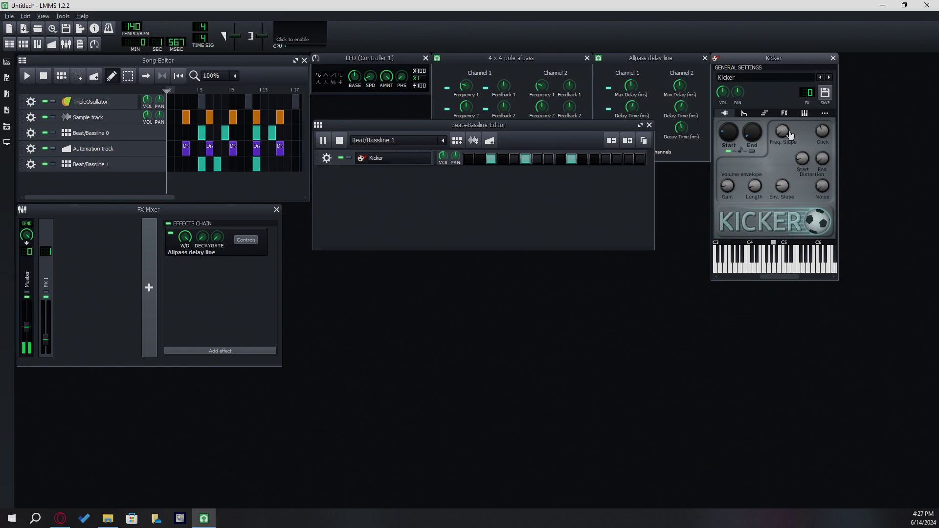
{"action": "mouse_move", "coordinate": [827, 128]}
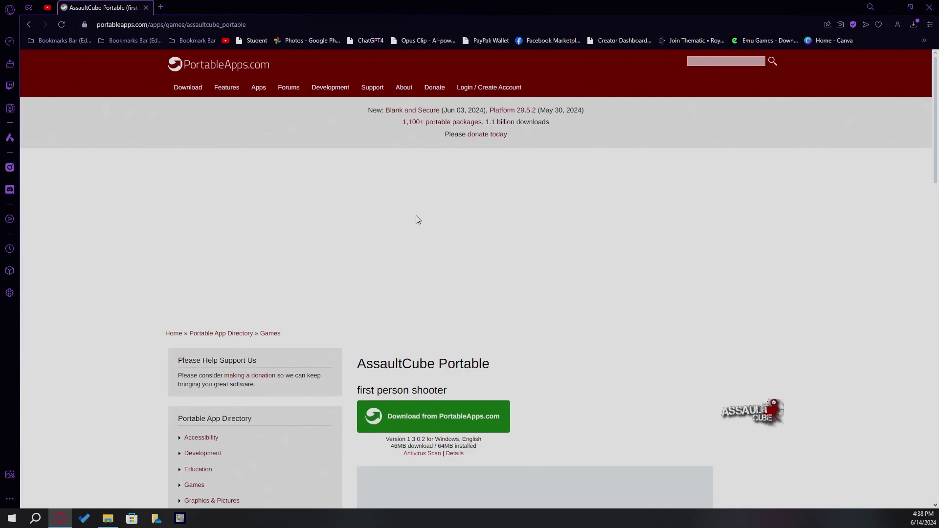
Start the AssaultCube Portable download with the green 'Download from PortableApps.com' button
{"action": "left_click", "coordinate": [456, 432]}
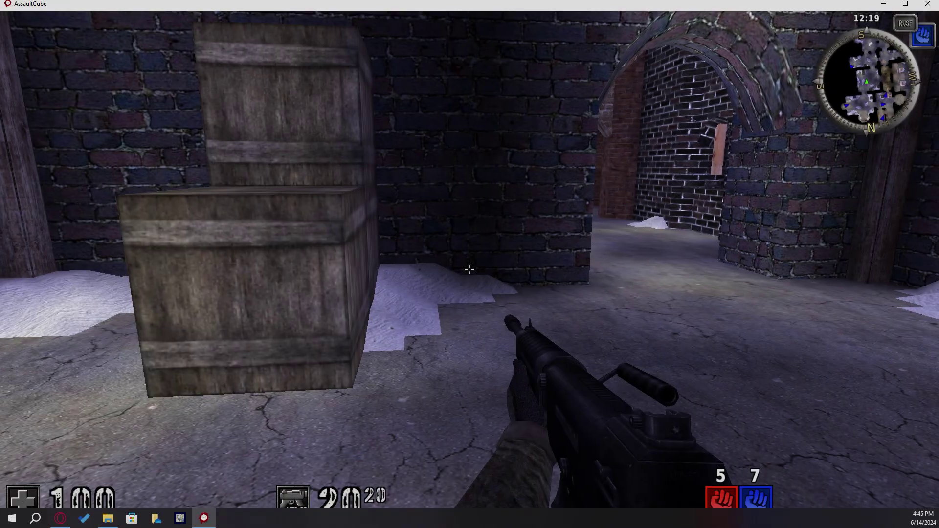
Advance past the railing and up the stone steps on ac_arctic2, shooting enemies ahead
{"action": "key", "text": "w"}
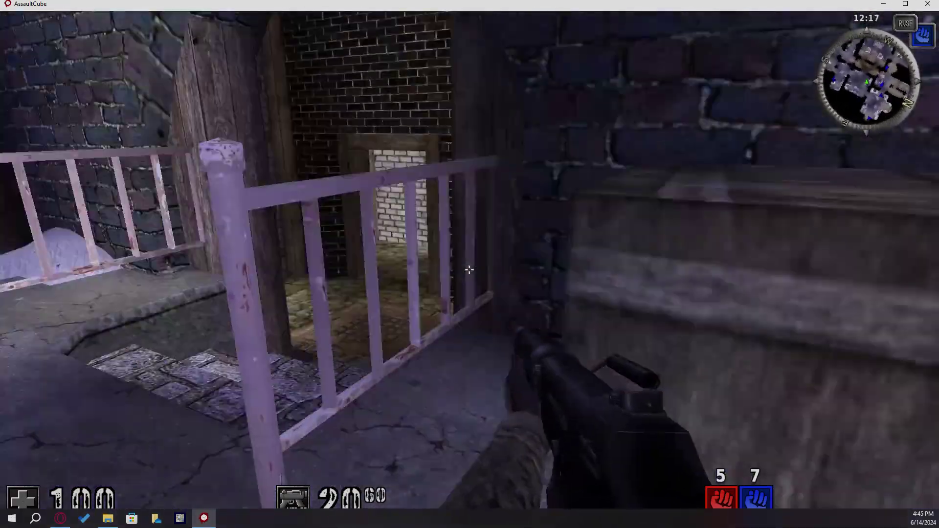
{"action": "key", "text": "w"}
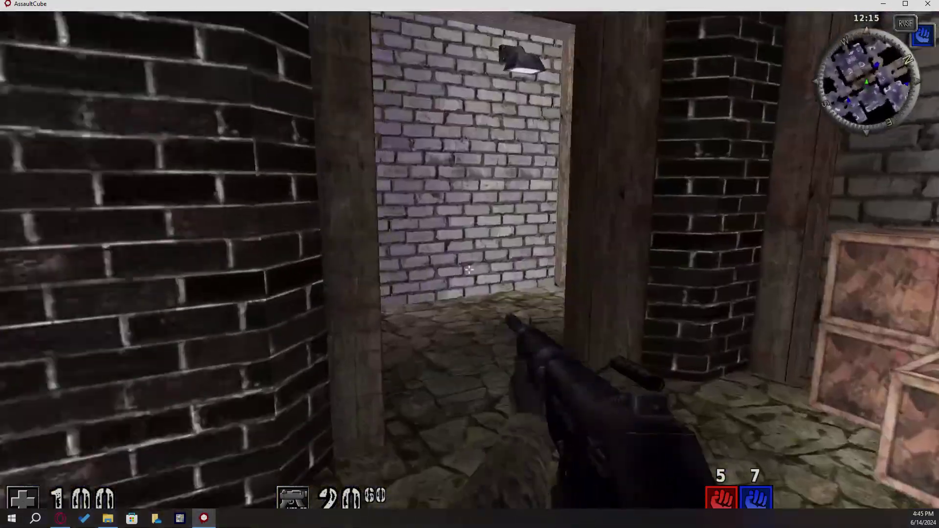
{"action": "key", "text": "w"}
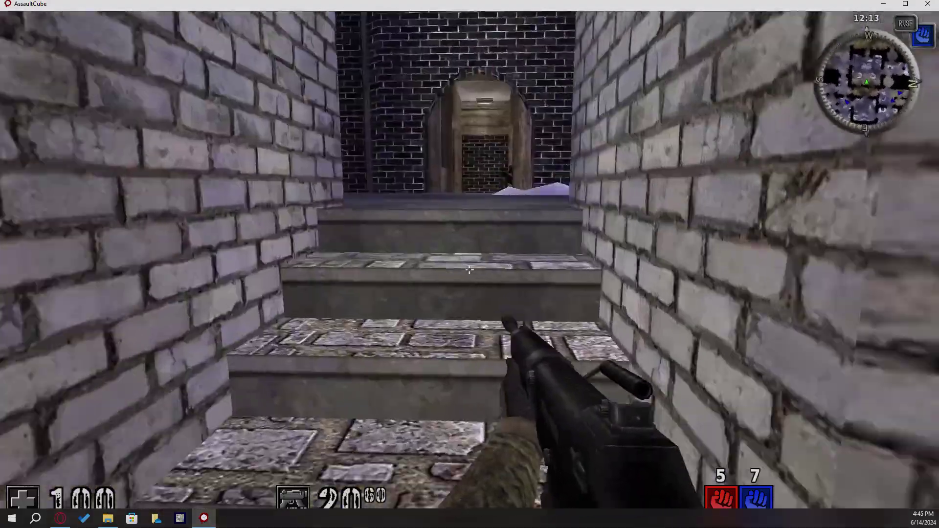
{"action": "key", "text": "w"}
{"action": "left_click", "coordinate": [469, 270]}
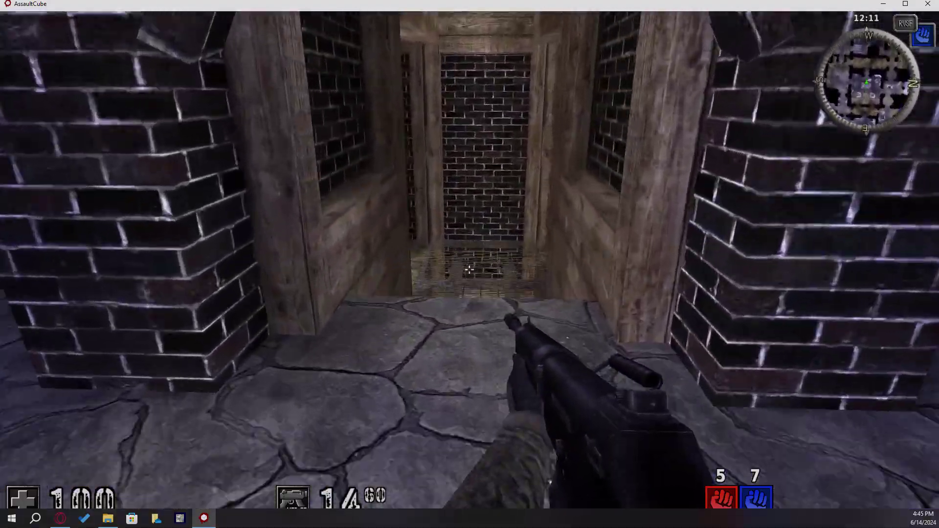
{"action": "key", "text": "w"}
{"action": "left_click", "coordinate": [469, 270]}
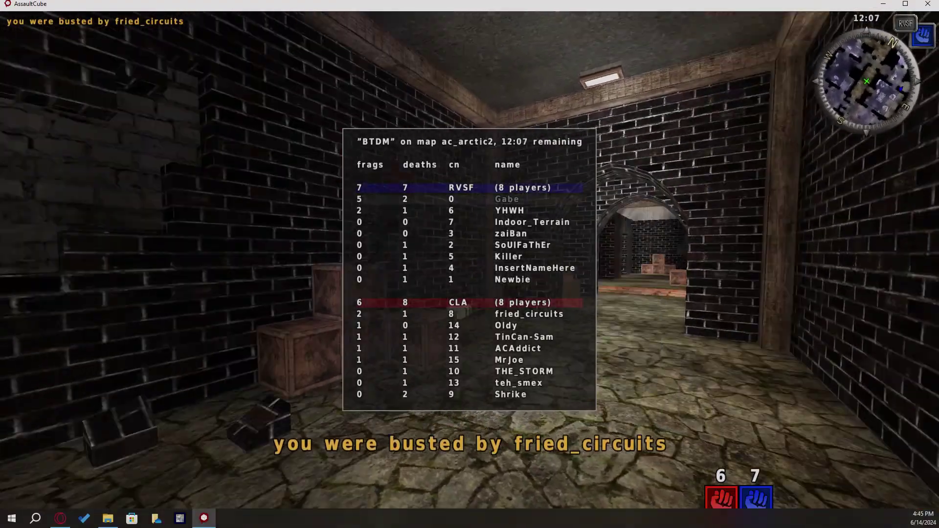
Respawn, push through the stairwell and corridors, reloading and shooting enemies to score kills
{"action": "left_click", "coordinate": [469, 269]}
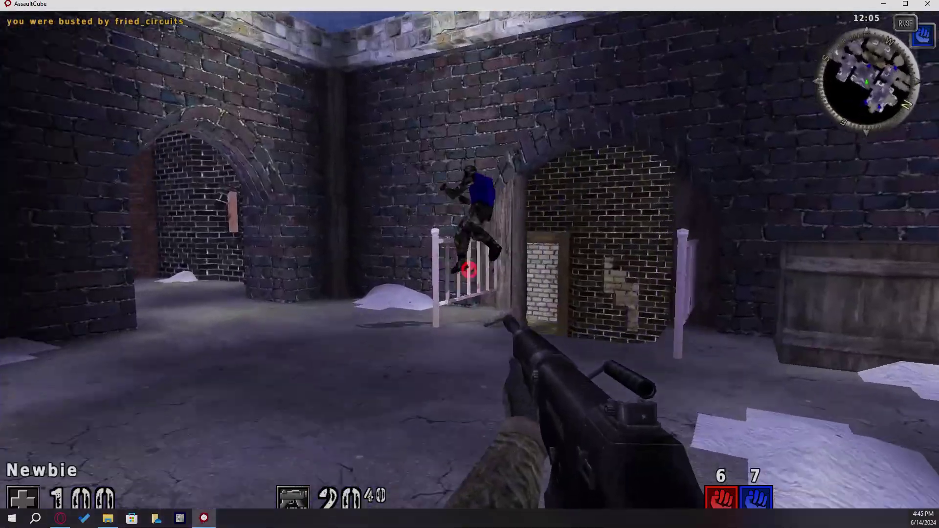
{"action": "key", "text": "w"}
{"action": "key", "text": "w"}
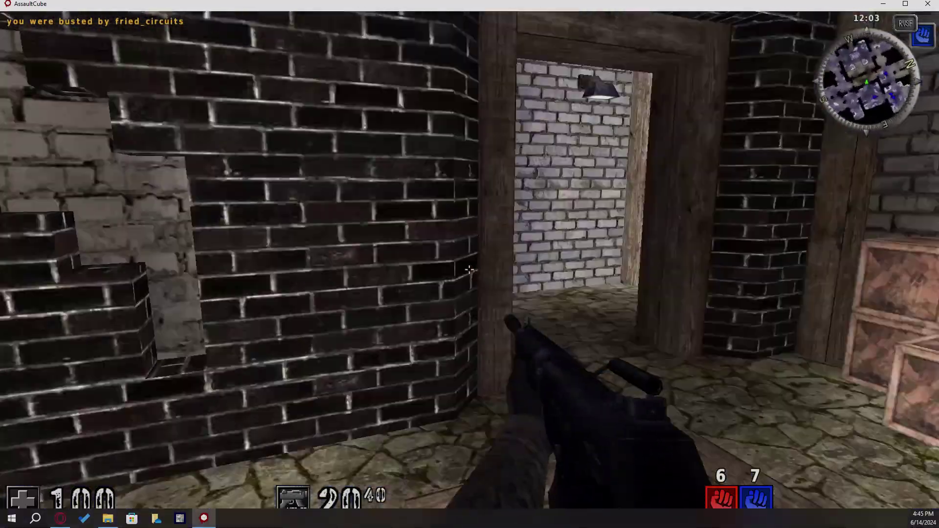
{"action": "key", "text": "w"}
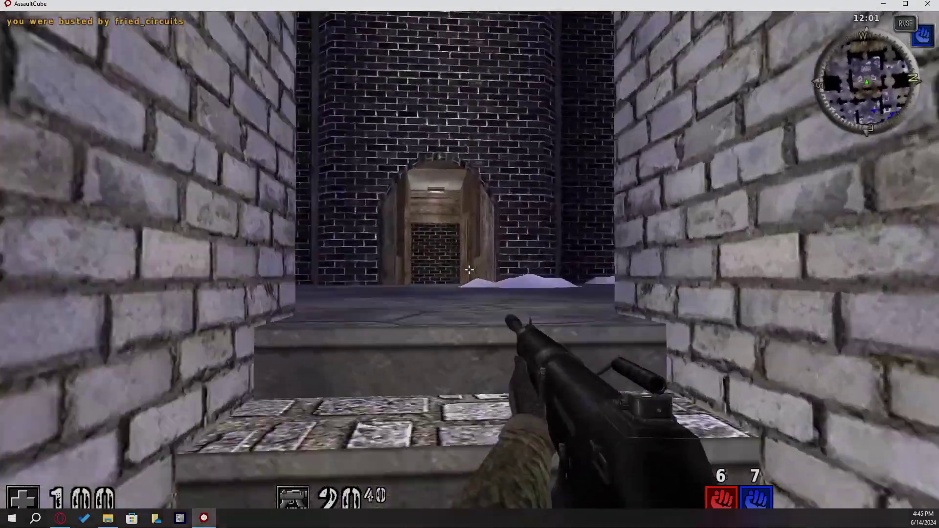
{"action": "key", "text": "w"}
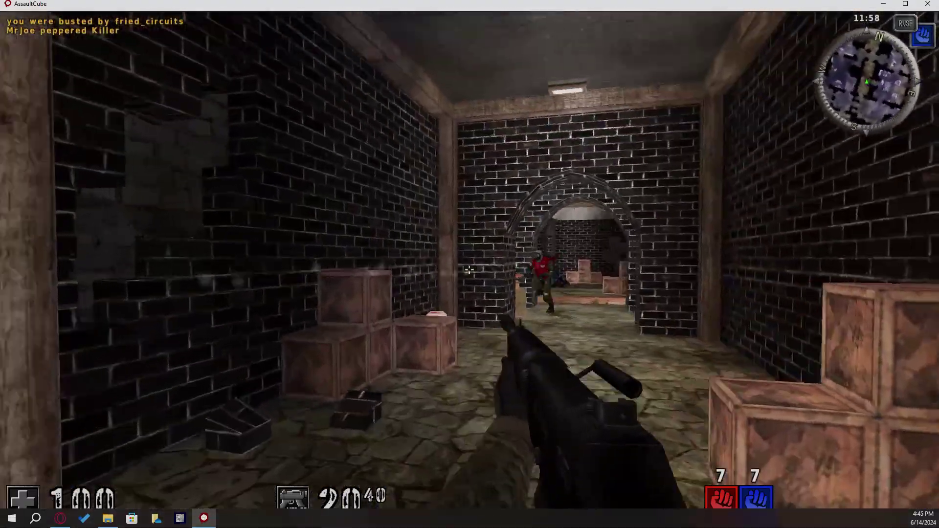
{"action": "left_click", "coordinate": [469, 270]}
{"action": "key", "text": "w"}
{"action": "left_click", "coordinate": [470, 270]}
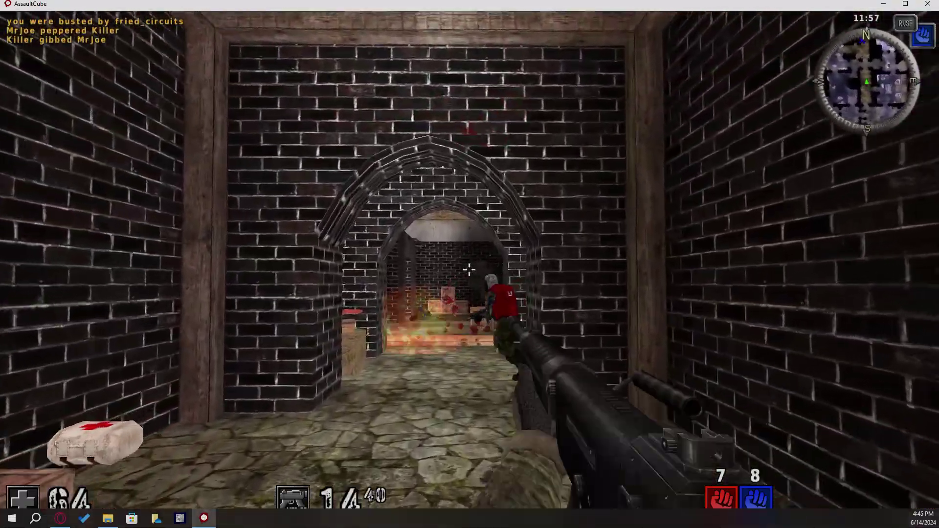
{"action": "key", "text": "r"}
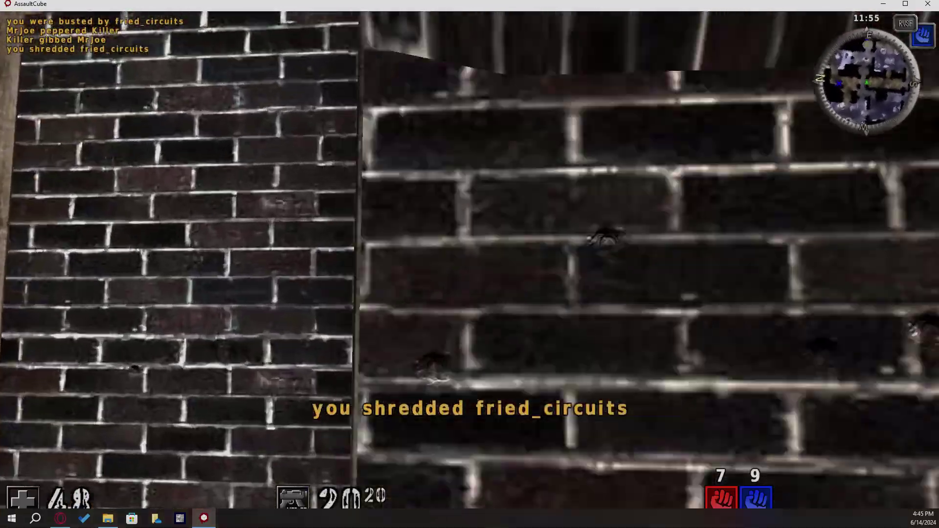
{"action": "key", "text": "w"}
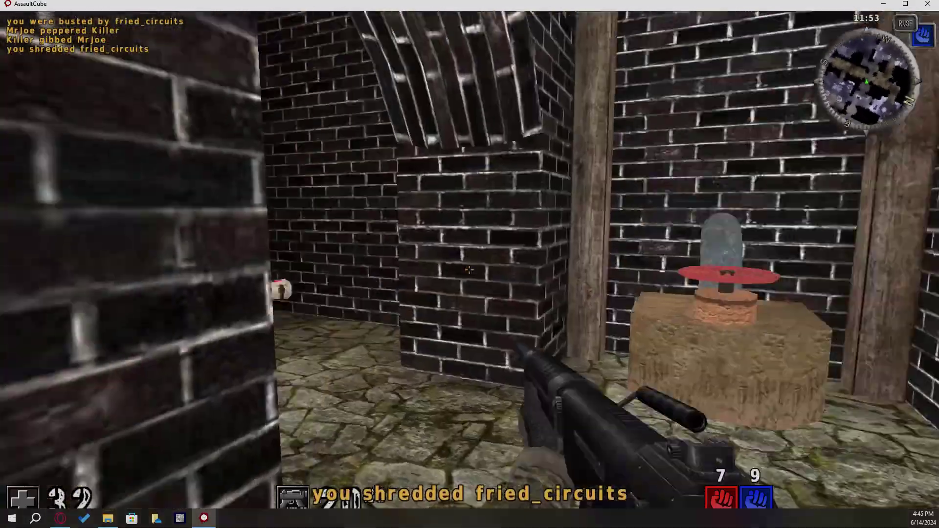
{"action": "key", "text": "w"}
{"action": "left_click", "coordinate": [469, 270]}
{"action": "key", "text": "w"}
{"action": "left_click", "coordinate": [470, 270]}
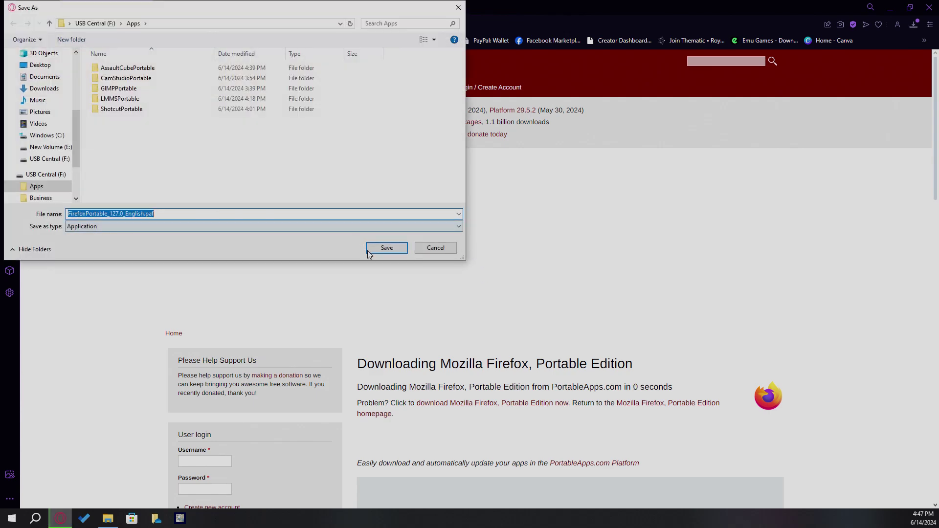
Save the Firefox Portable installer to F:\Apps and install it with 32-bit support included
{"action": "left_click", "coordinate": [386, 248]}
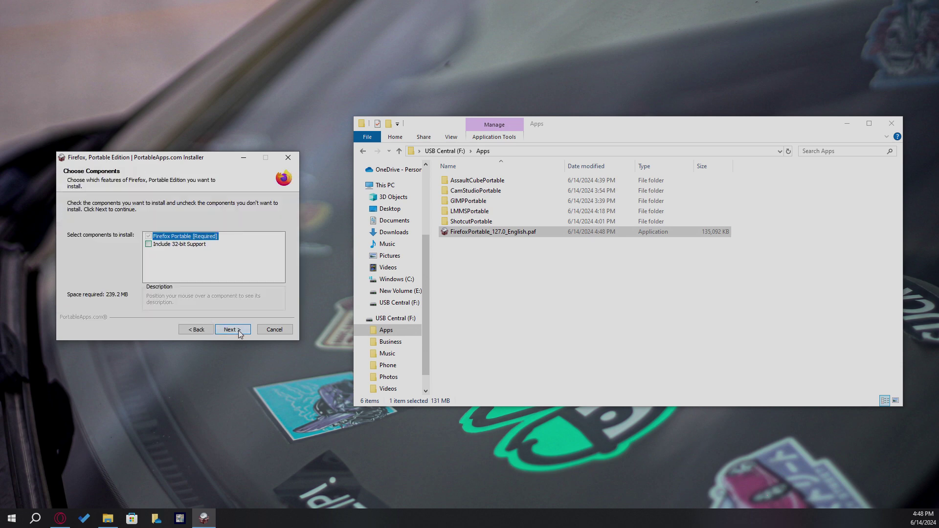
{"action": "left_click", "coordinate": [149, 244]}
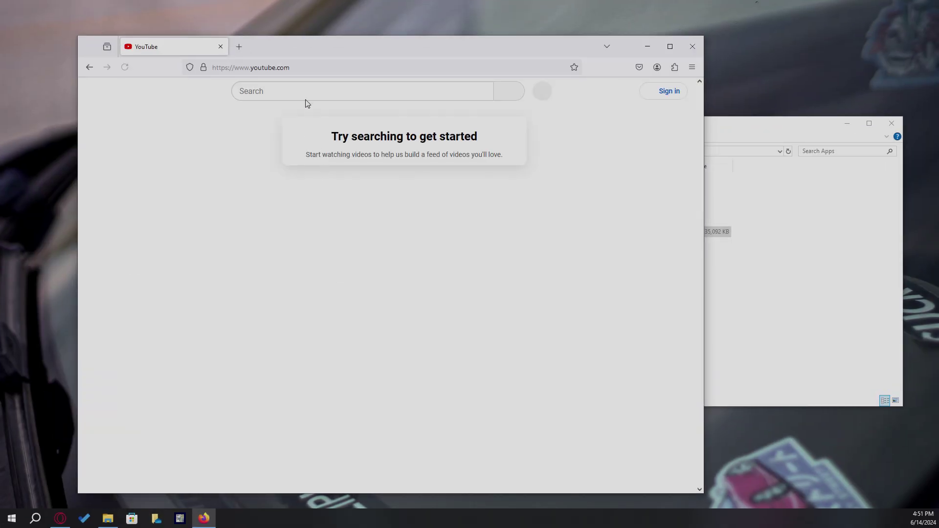
Search YouTube for the creator's channel and open the video 'Gaming With a First-Gen i5?!'
{"action": "left_click", "coordinate": [302, 93]}
{"action": "type", "text": "Gab"}
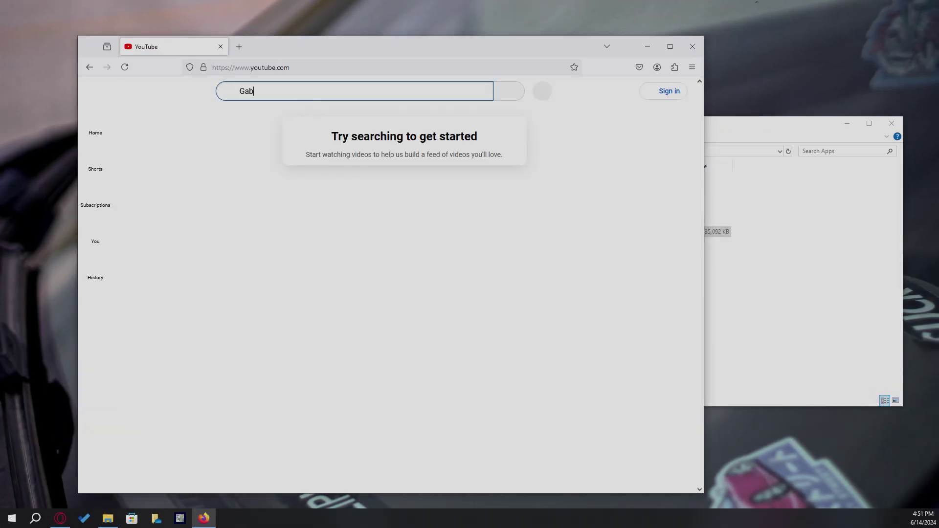
{"action": "type", "text": "e Capps"}
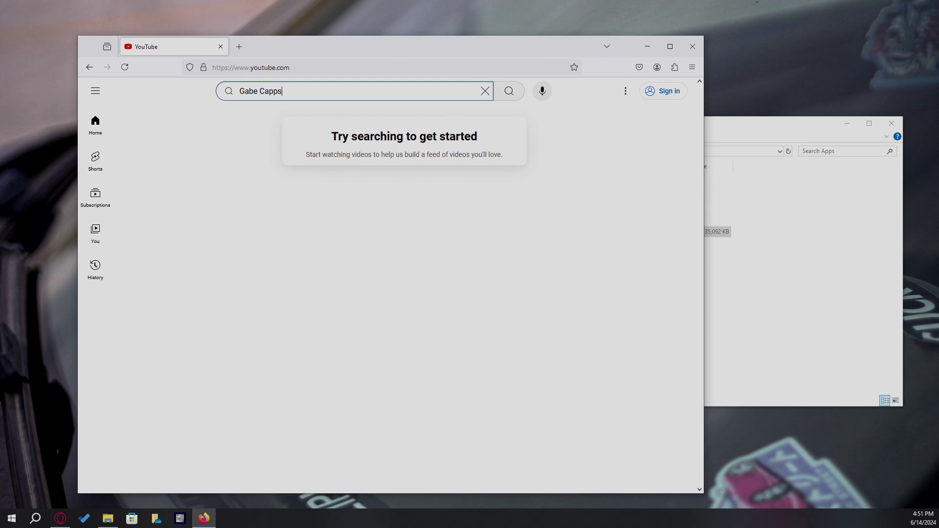
{"action": "key", "text": "Return"}
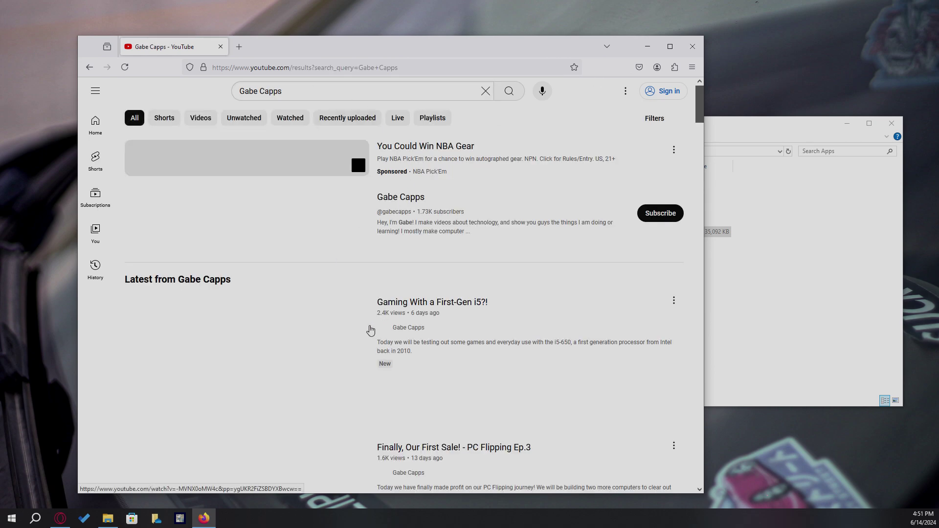
{"action": "left_click", "coordinate": [297, 344]}
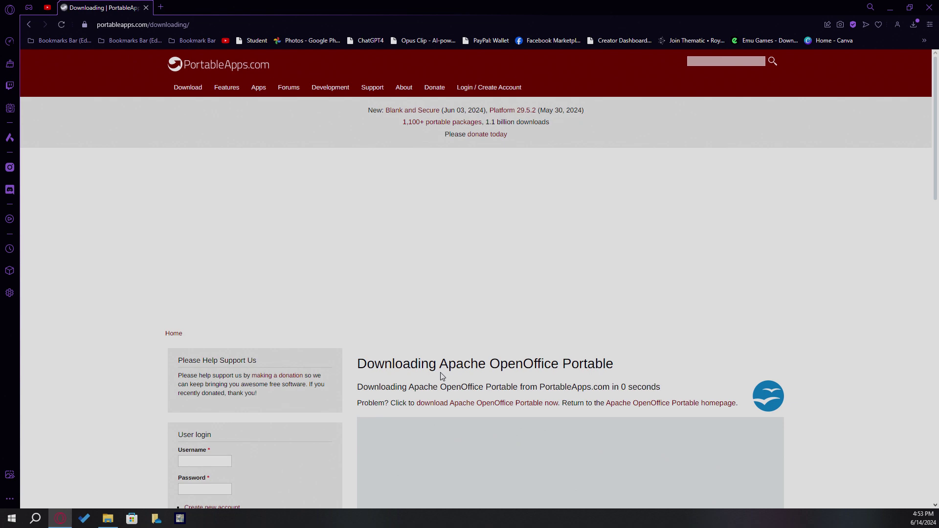
Save the Apache OpenOffice Portable installer from the download page
{"action": "left_click", "coordinate": [406, 250]}
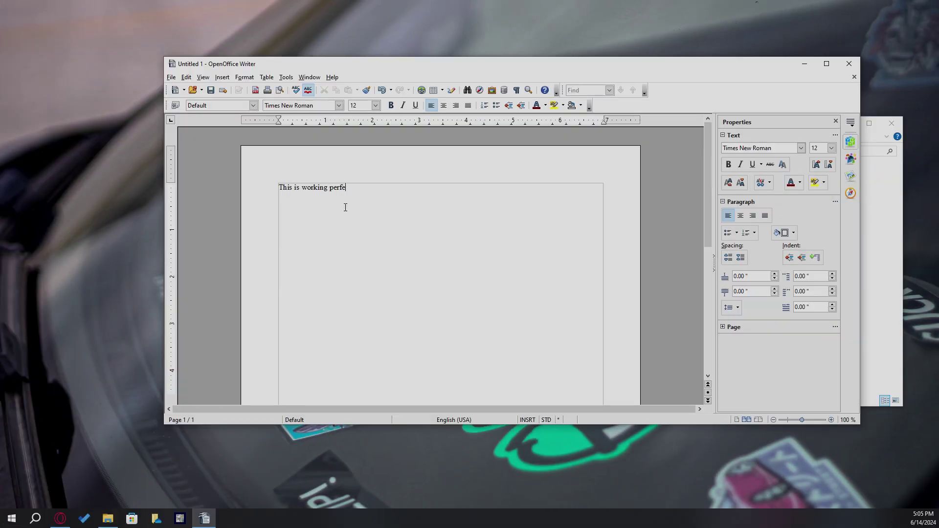
Type the test line 'This is working perfect' into the Untitled 1 Writer document
{"action": "type", "text": "working perfect!!"}
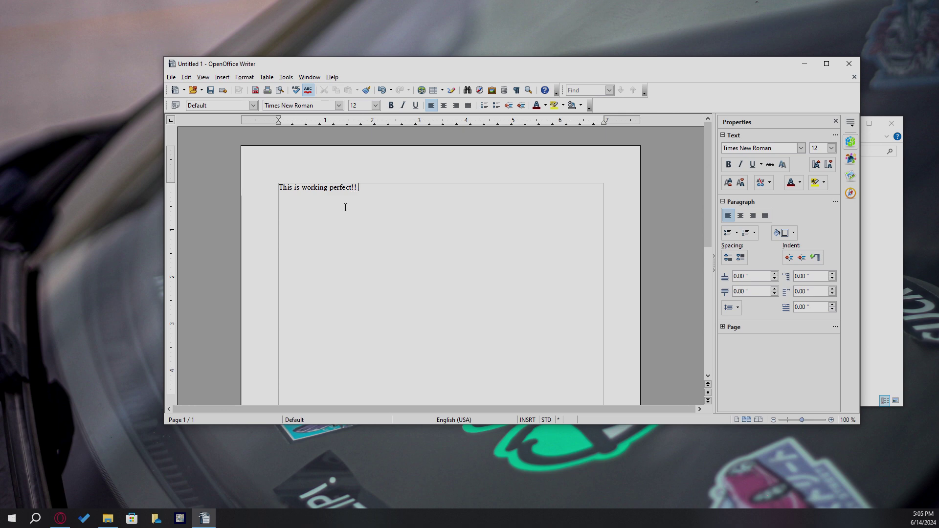